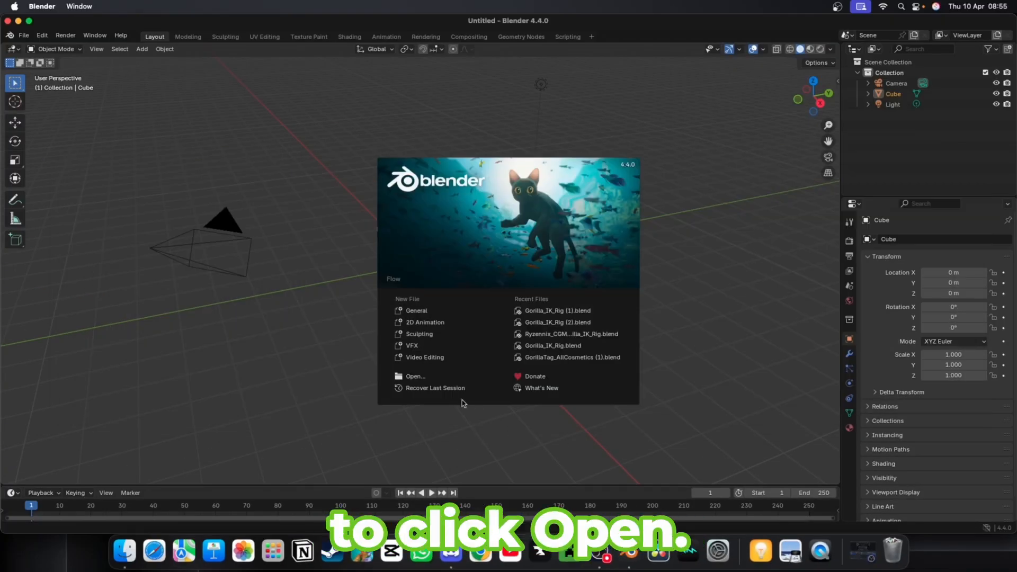
# Open a saved gorilla rig blend file and join the node editor area into the 3D viewport
pyautogui.click(415, 375)
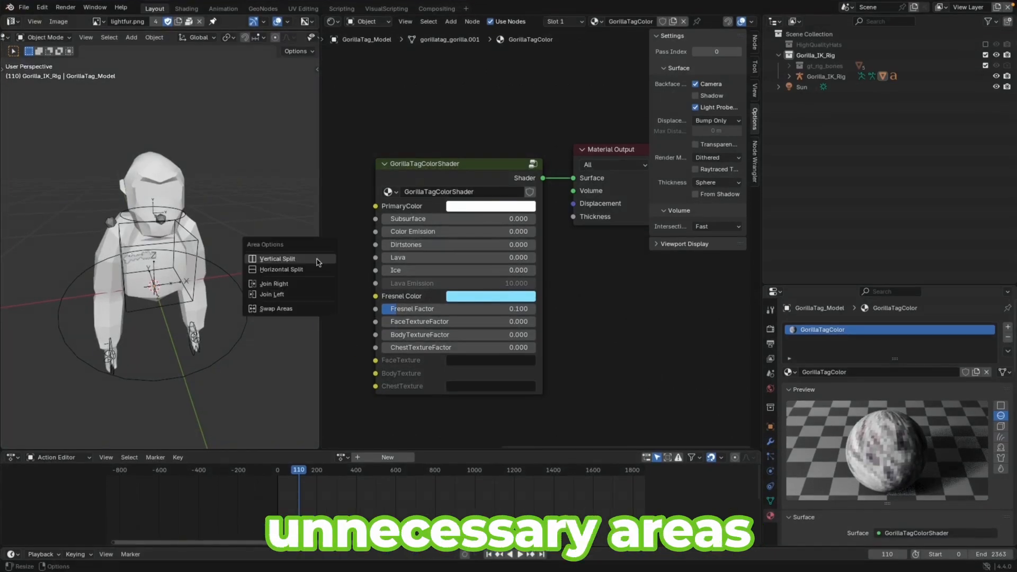
pyautogui.click(262, 294)
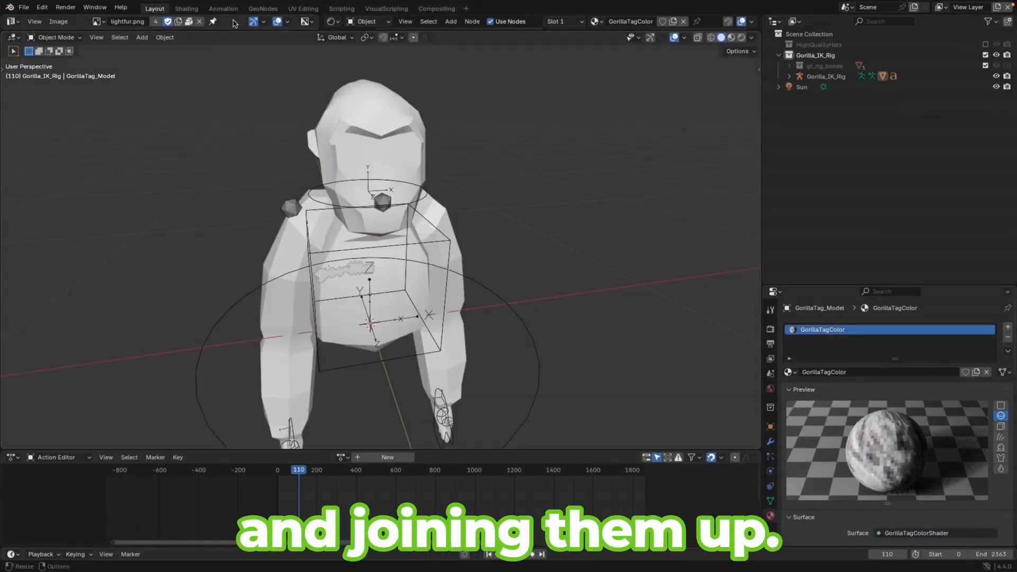
pyautogui.rightClick(232, 35)
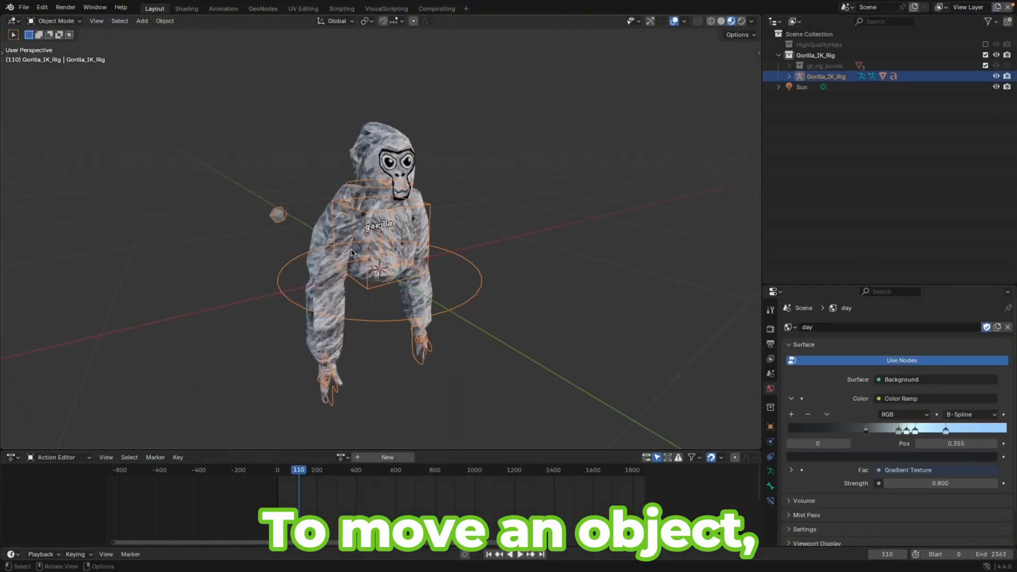
pyautogui.press('g')
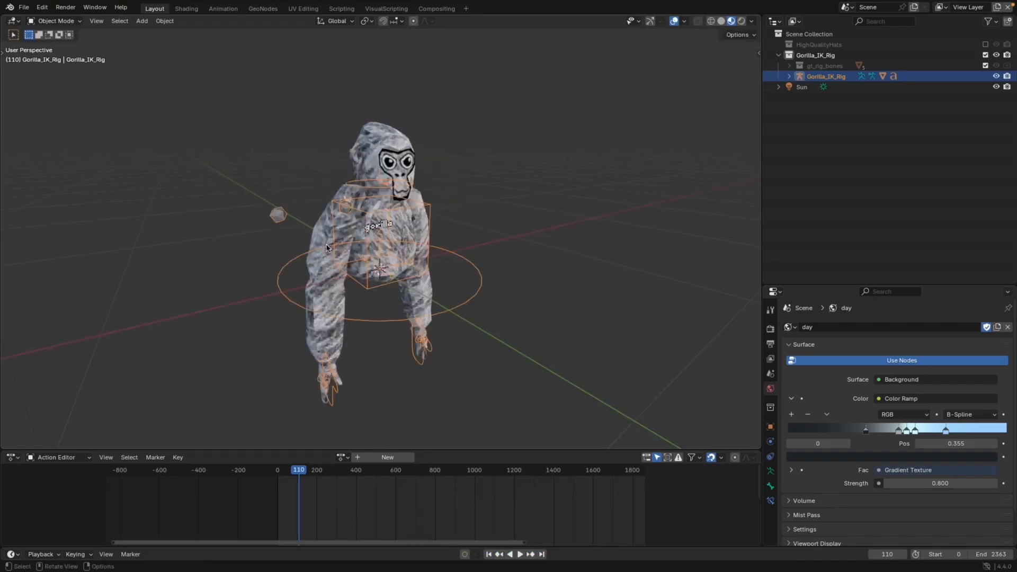
pyautogui.press('s')
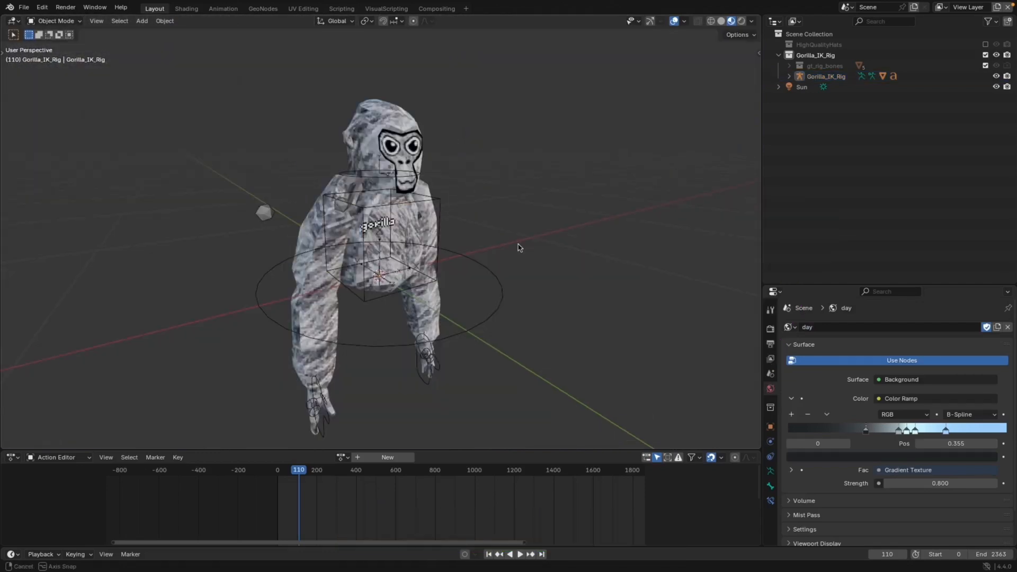
pyautogui.moveTo(519, 247); pyautogui.dragTo(378, 239, button='middle')
pyautogui.moveTo(466, 249); pyautogui.dragTo(550, 254, button='middle')
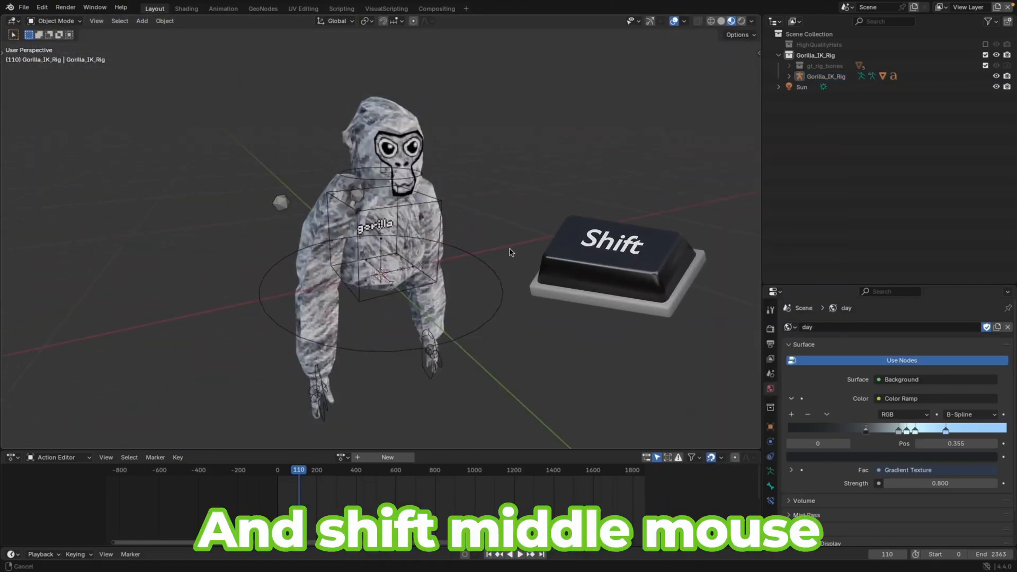
# Enable the Transparent film option in the render properties
pyautogui.keyDown('shift'); pyautogui.moveTo(547, 254); pyautogui.dragTo(513, 324, button='middle'); pyautogui.keyUp('shift')
pyautogui.keyDown('shift'); pyautogui.moveTo(520, 202); pyautogui.dragTo(517, 254, button='middle'); pyautogui.keyUp('shift')
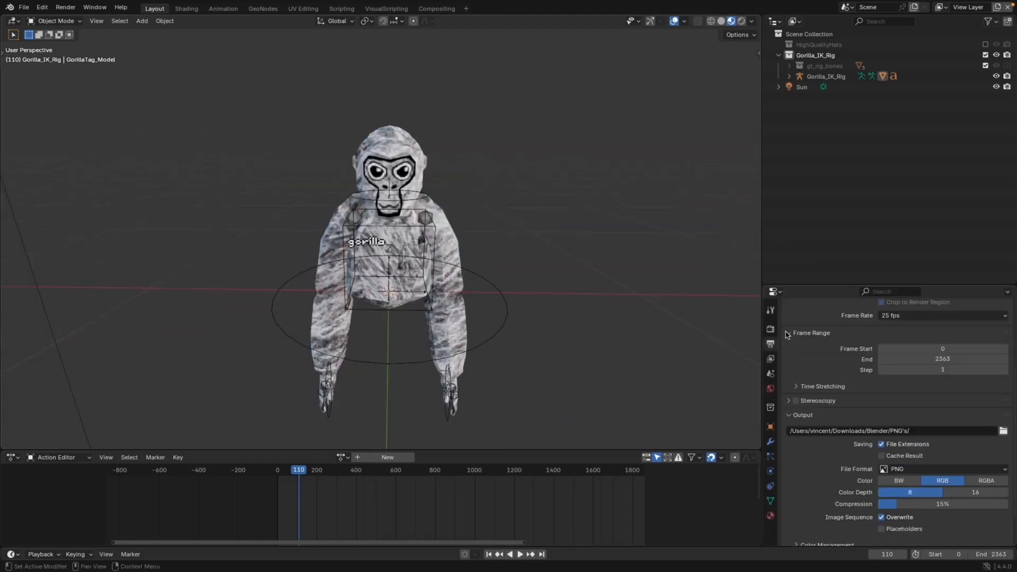
pyautogui.scroll(-2, 794, 362)
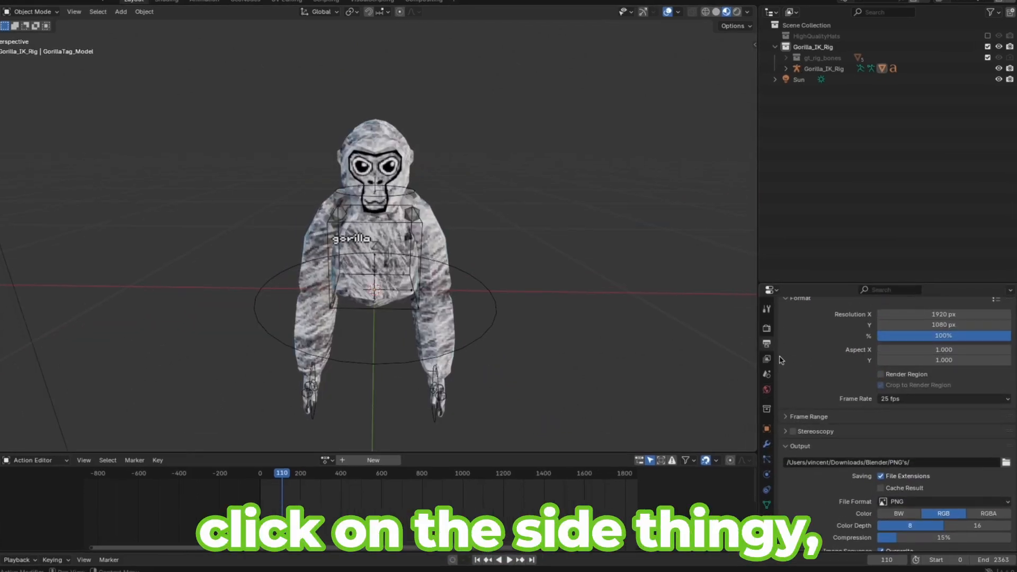
pyautogui.click(771, 328)
pyautogui.scroll(-4, 790, 400)
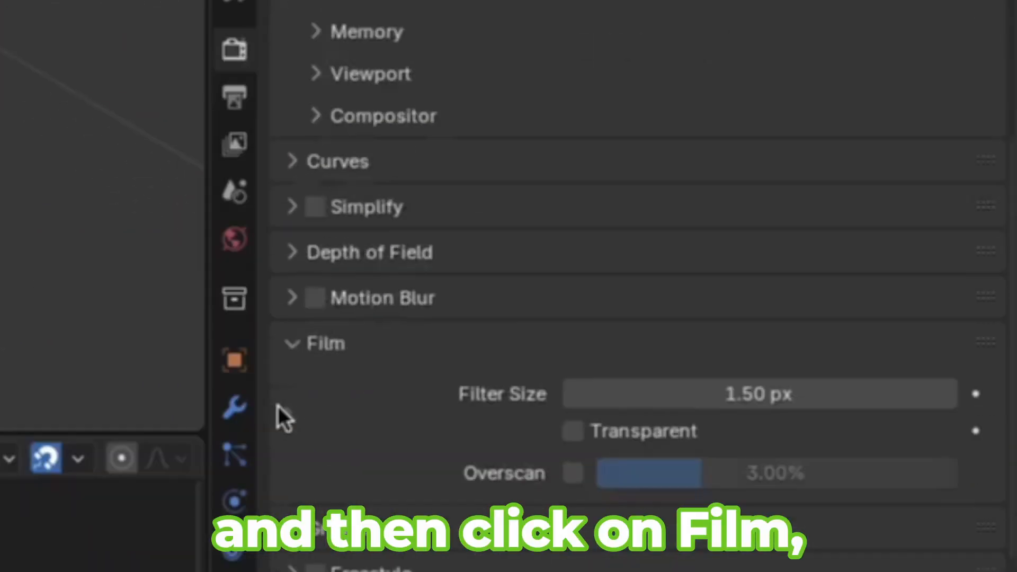
pyautogui.scroll(-2, 281, 418)
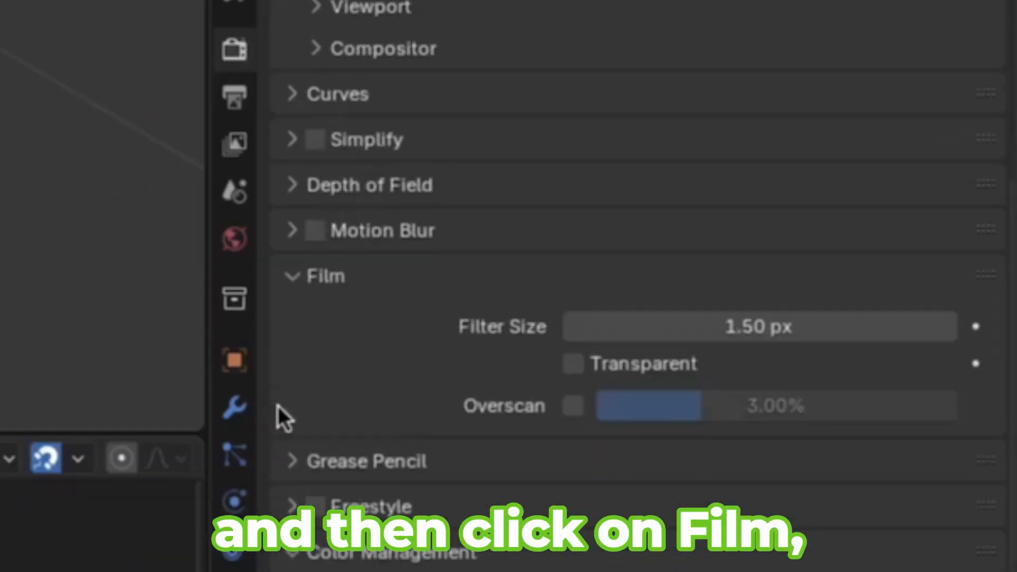
pyautogui.click(574, 365)
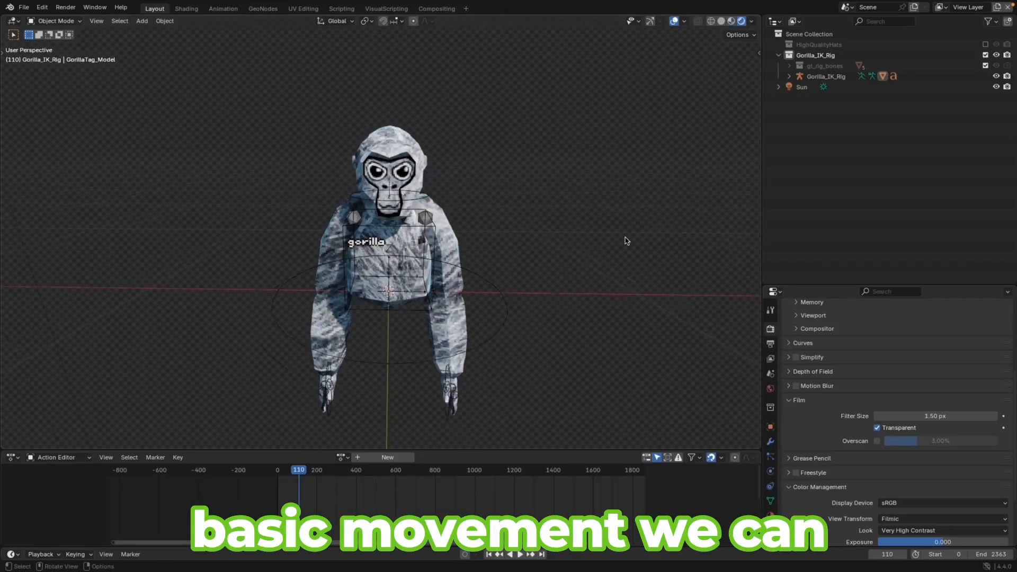
# Switch the viewport to rendered shading and select the gorilla model
pyautogui.click(721, 22)
pyautogui.click(731, 21)
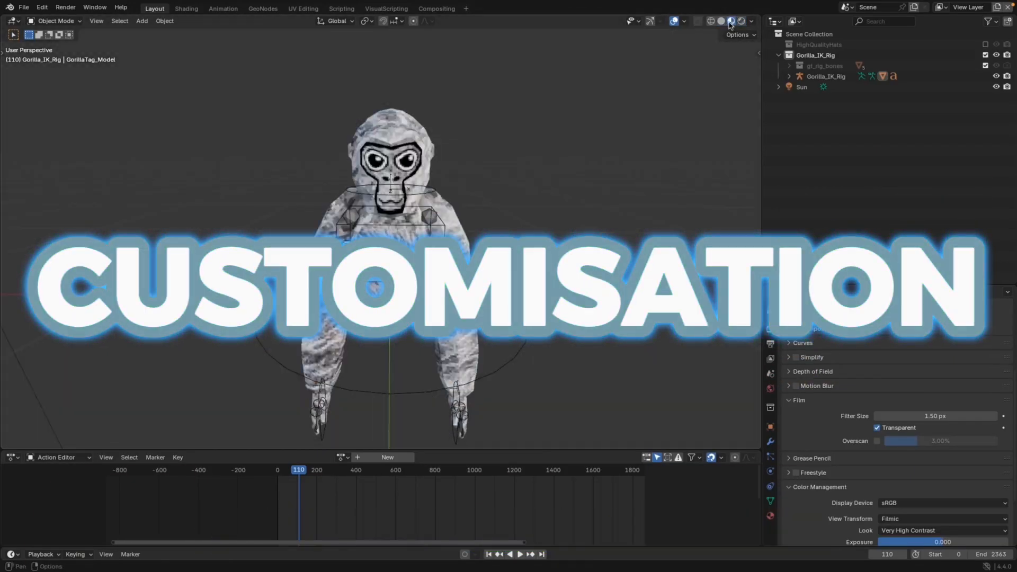
pyautogui.click(453, 217)
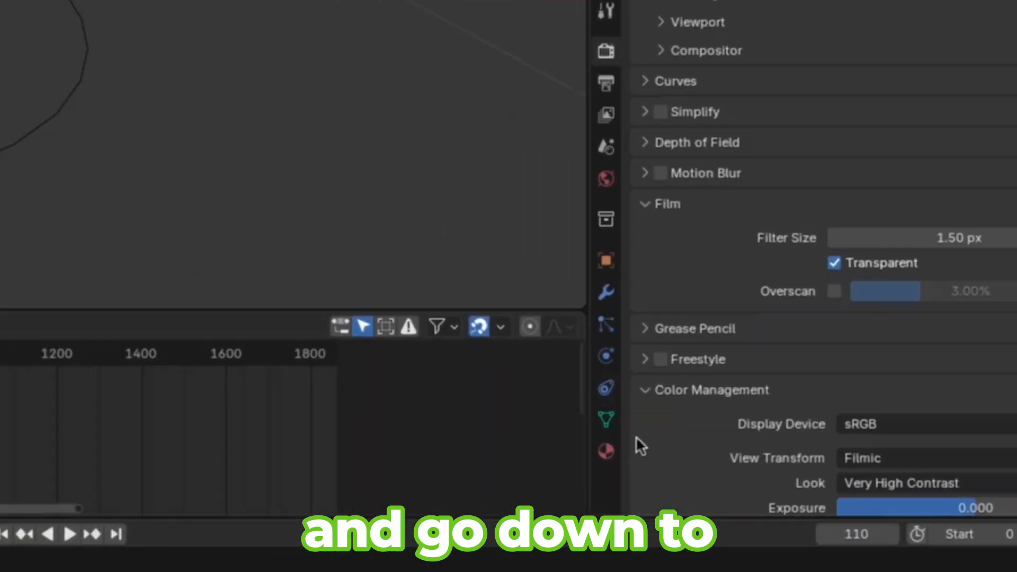
pyautogui.click(563, 423)
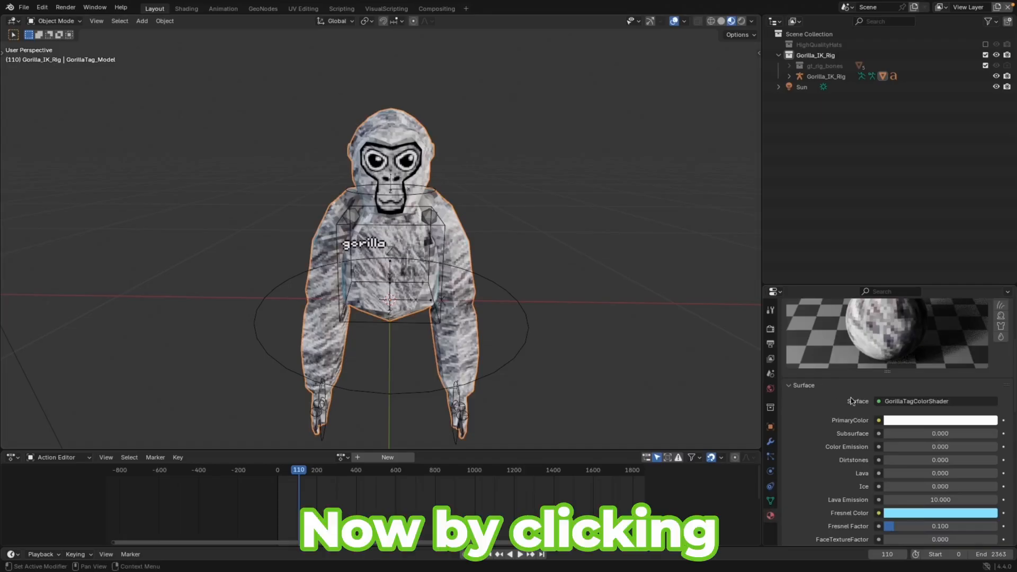
# Set the gorilla shader's PrimaryColor to a bright cyan blue
pyautogui.click(890, 423)
pyautogui.moveTo(942, 284); pyautogui.dragTo(950, 259)
pyautogui.moveTo(512, 258); pyautogui.dragTo(399, 262, button='middle')
# Edit the chest name tag text in Edit Mode so it reads MONKI
pyautogui.click(392, 259)
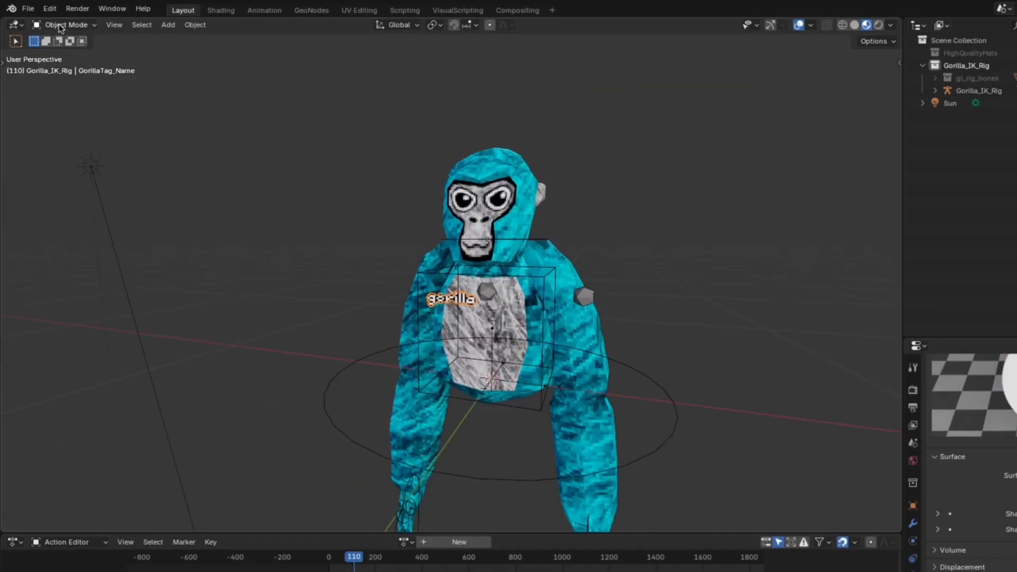
pyautogui.click(55, 21)
pyautogui.click(59, 44)
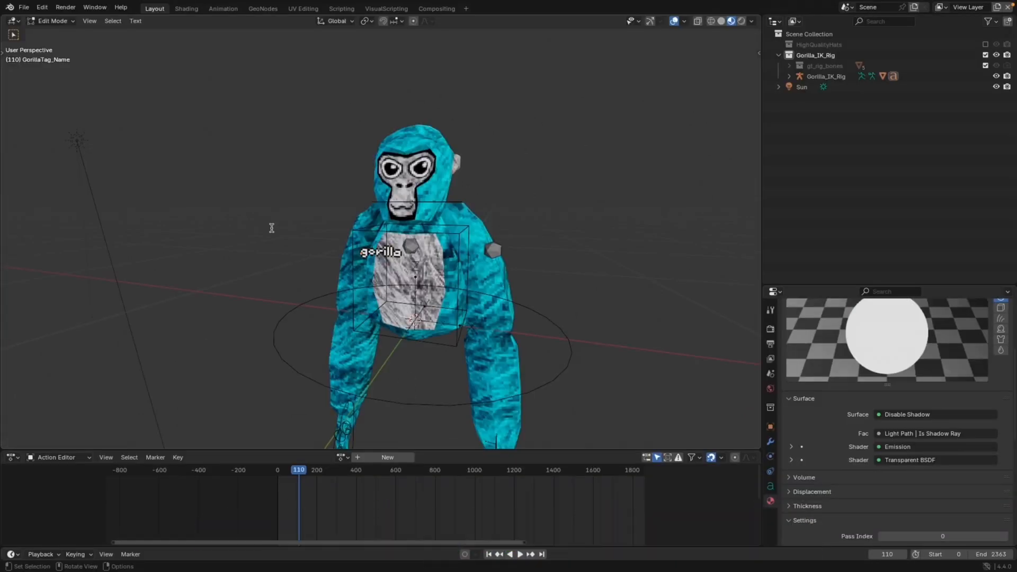
pyautogui.press('BackSpace')
pyautogui.press('BackSpace')
pyautogui.press('BackSpace')
pyautogui.press('BackSpace')
pyautogui.press('BackSpace')
pyautogui.press('BackSpace')
pyautogui.press('BackSpace')
pyautogui.write('MONKE')
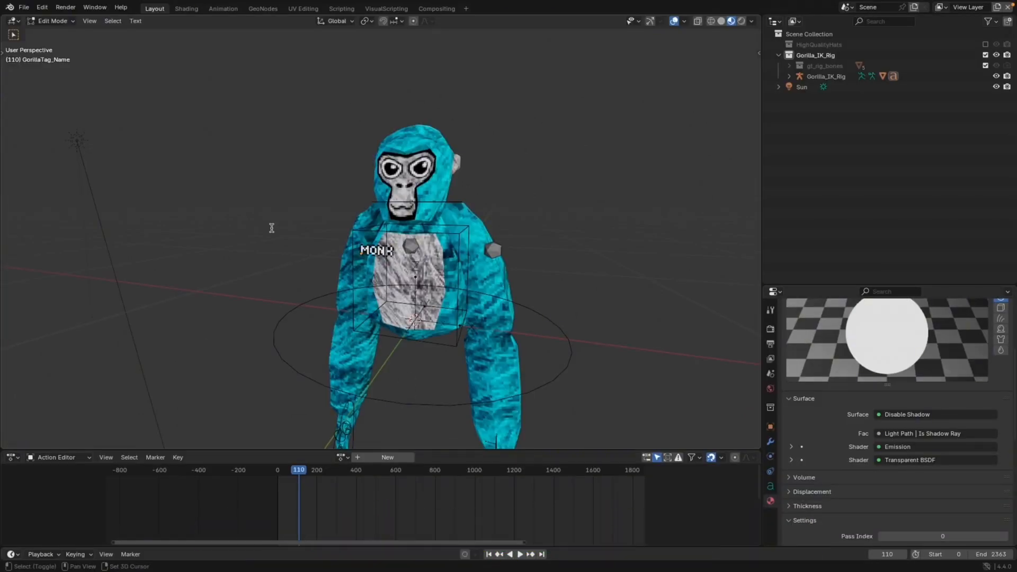
pyautogui.press('Tab')
# Delete the selected small object on the gorilla's chest
pyautogui.moveTo(342, 267); pyautogui.dragTo(353, 265, button='middle')
pyautogui.scroll(2, 356, 263)
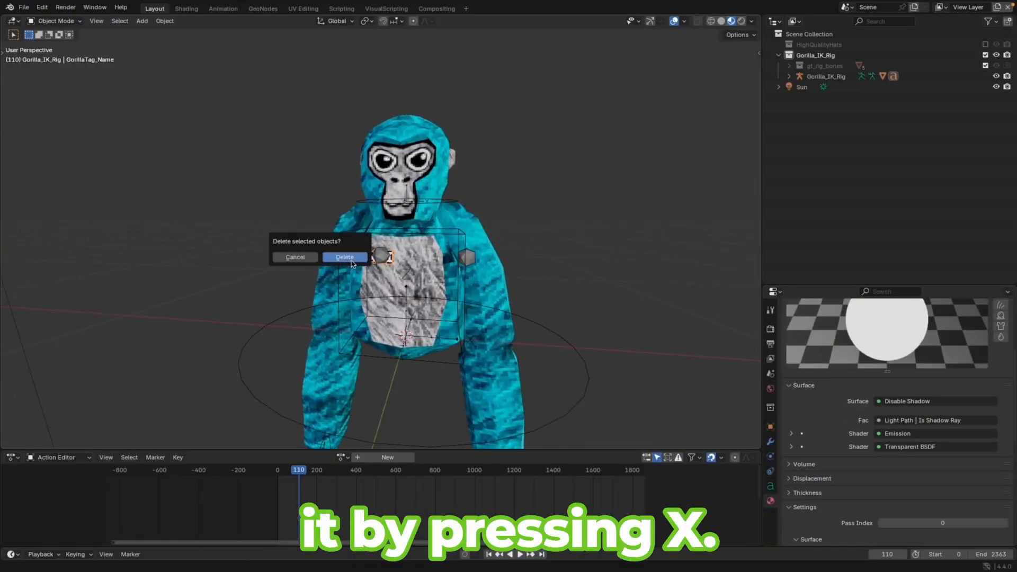
pyautogui.click(351, 263)
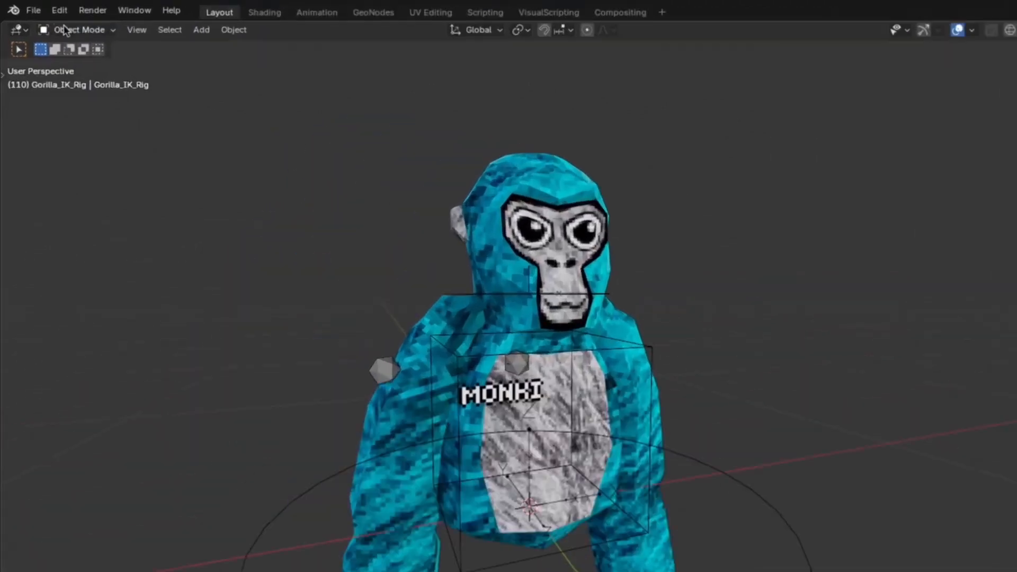
# Append the PARTY_HAT object from the Cosmetics Models blend file, searching its objects for Party
pyautogui.click(34, 10)
pyautogui.click(64, 188)
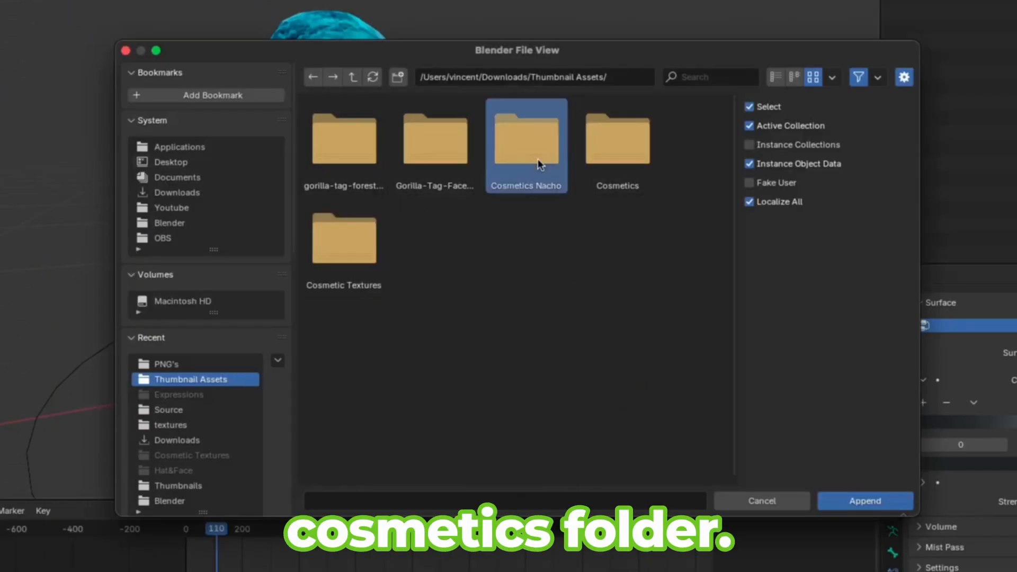
pyautogui.doubleClick(538, 160)
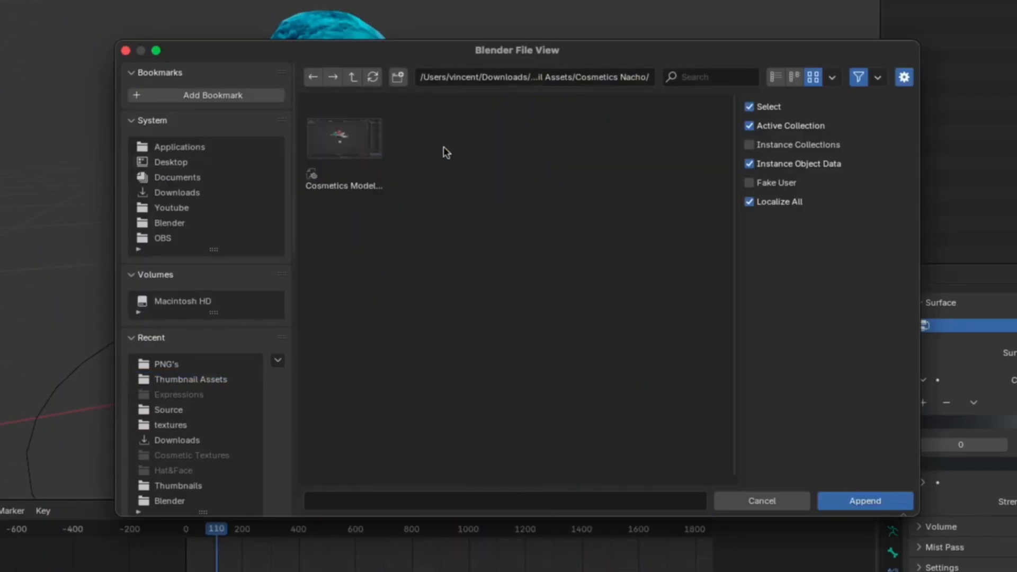
pyautogui.doubleClick(348, 148)
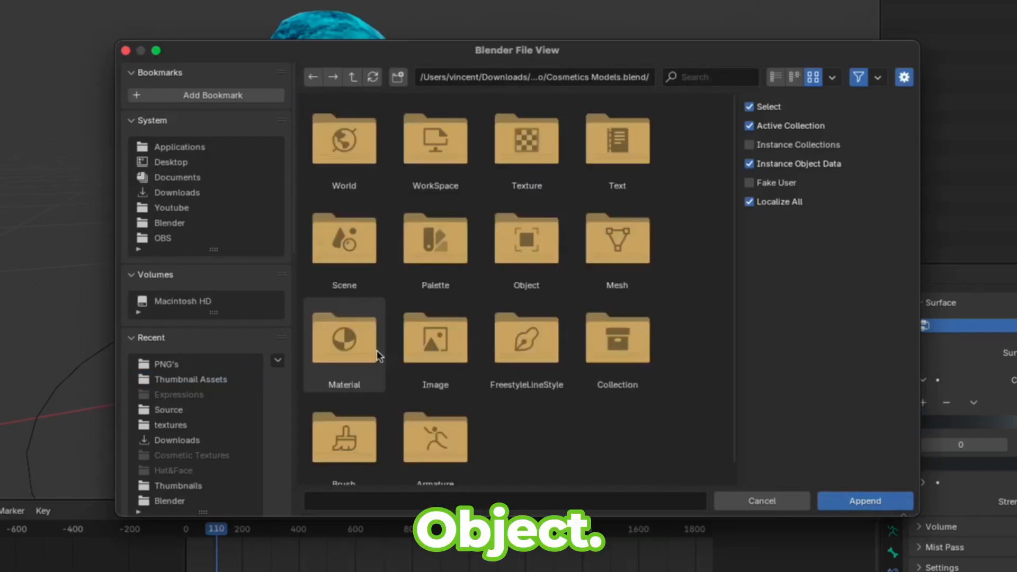
pyautogui.doubleClick(517, 259)
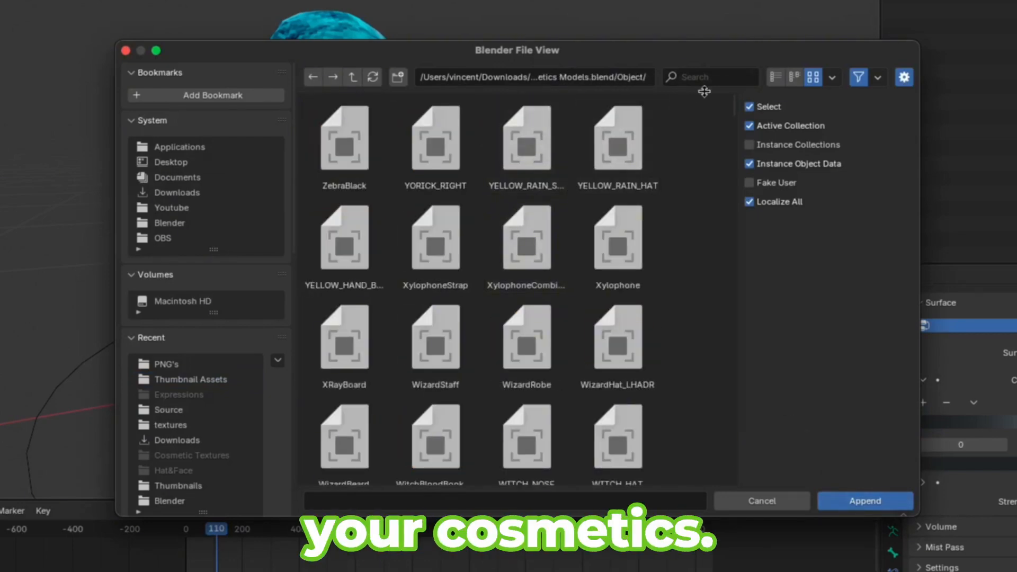
pyautogui.click(723, 77)
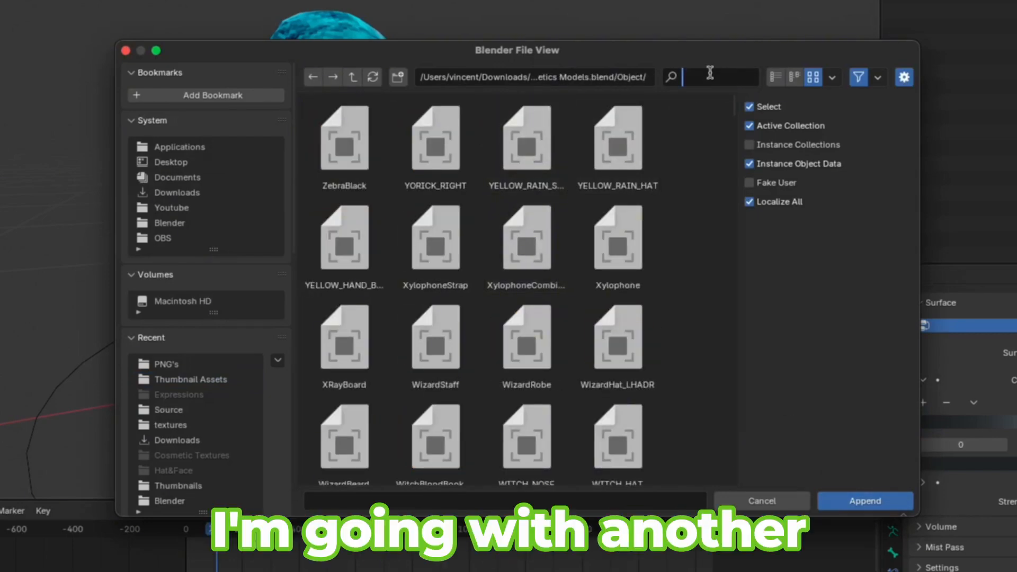
pyautogui.write('Party')
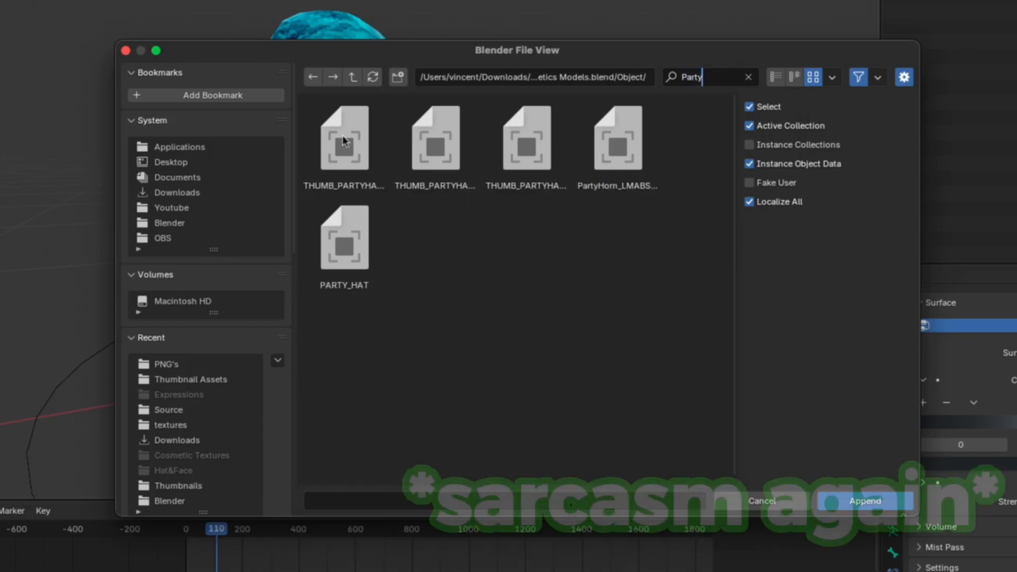
pyautogui.click(355, 241)
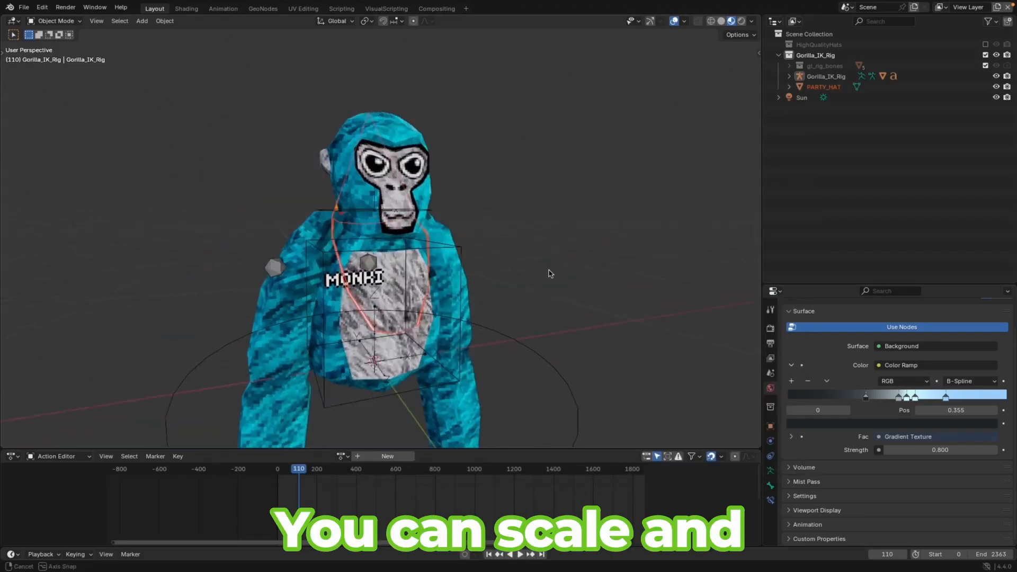
# Move the party hat along the Y axis onto the gorilla's head
pyautogui.moveTo(548, 272); pyautogui.dragTo(424, 226, button='middle')
pyautogui.click(392, 143)
pyautogui.press('g')
pyautogui.press('y')
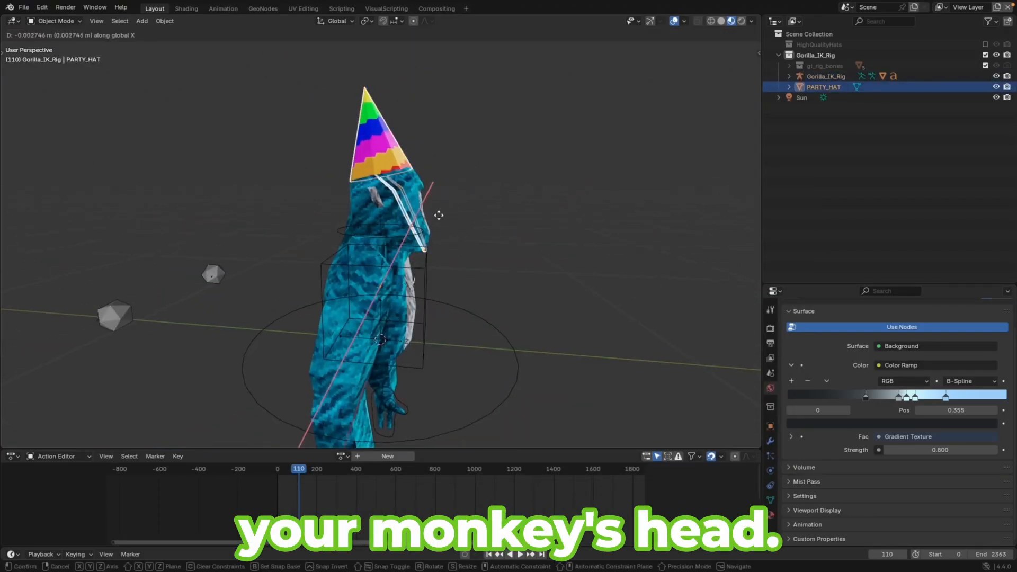
pyautogui.click(439, 215)
pyautogui.moveTo(583, 212); pyautogui.dragTo(509, 204, button='middle')
pyautogui.click(509, 205)
pyautogui.moveTo(530, 238); pyautogui.dragTo(593, 340, button='middle')
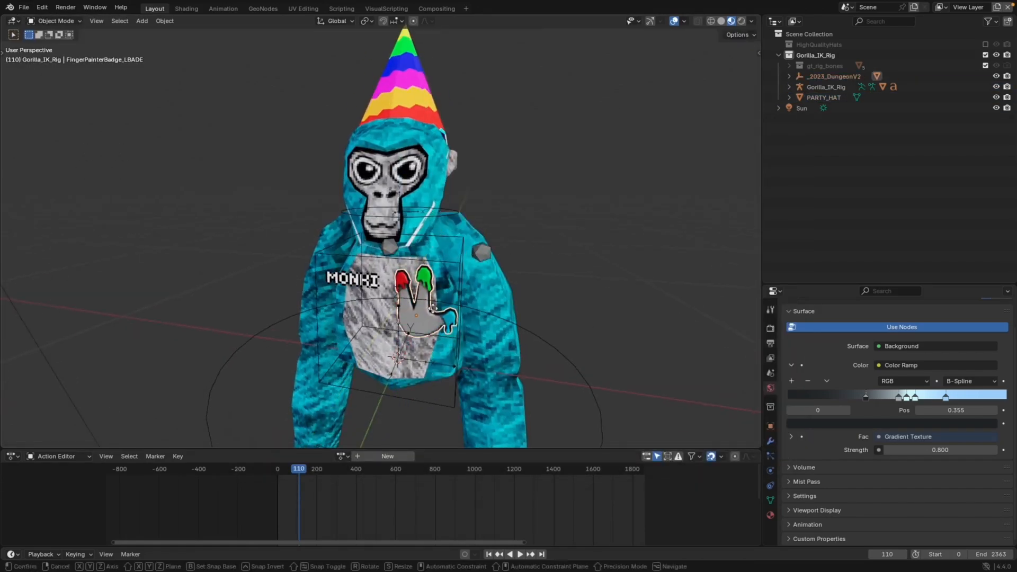
# Append the FingerPainterBadge object and move it along the Y axis onto the gorilla's chest
pyautogui.click(434, 284)
pyautogui.scroll(-3, 477, 297)
pyautogui.moveTo(509, 302); pyautogui.dragTo(580, 298, button='middle')
pyautogui.press('g')
pyautogui.press('y')
pyautogui.click(617, 338)
pyautogui.scroll(3, 561, 315)
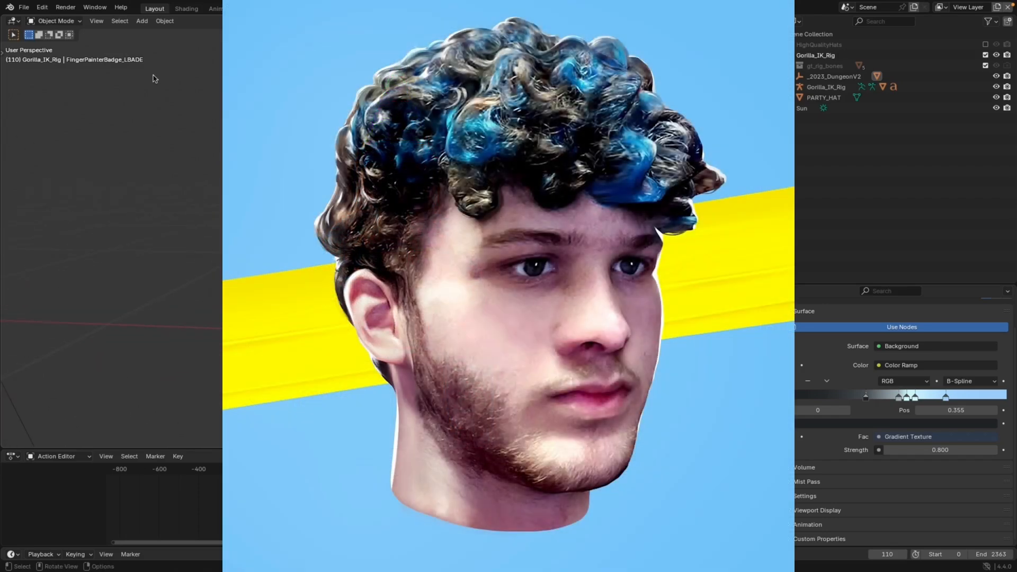
# Select the party hat and badge together with the rig, enter Pose Mode, and parent them to the head bone
pyautogui.click(66, 8)
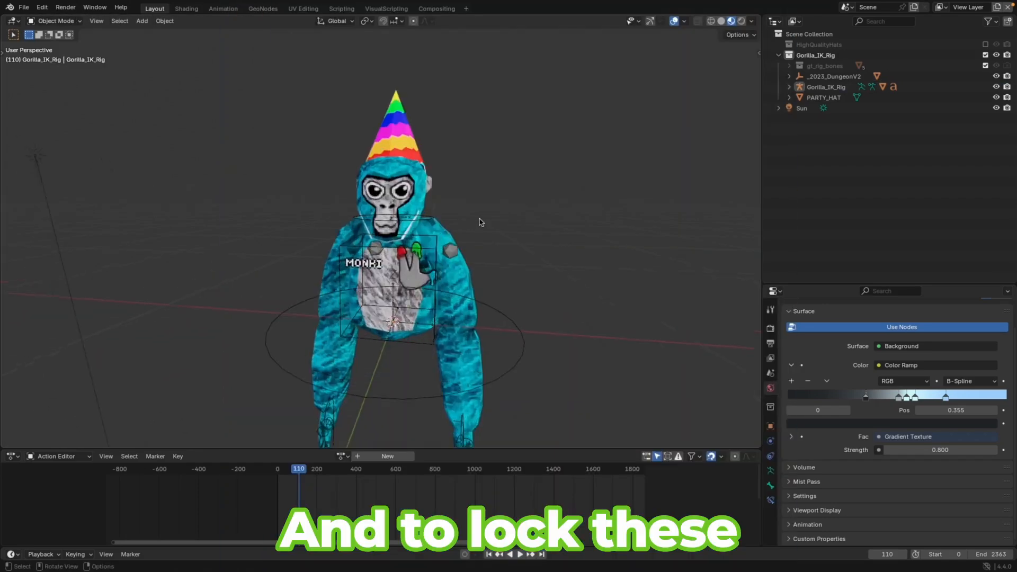
pyautogui.scroll(2, 477, 212)
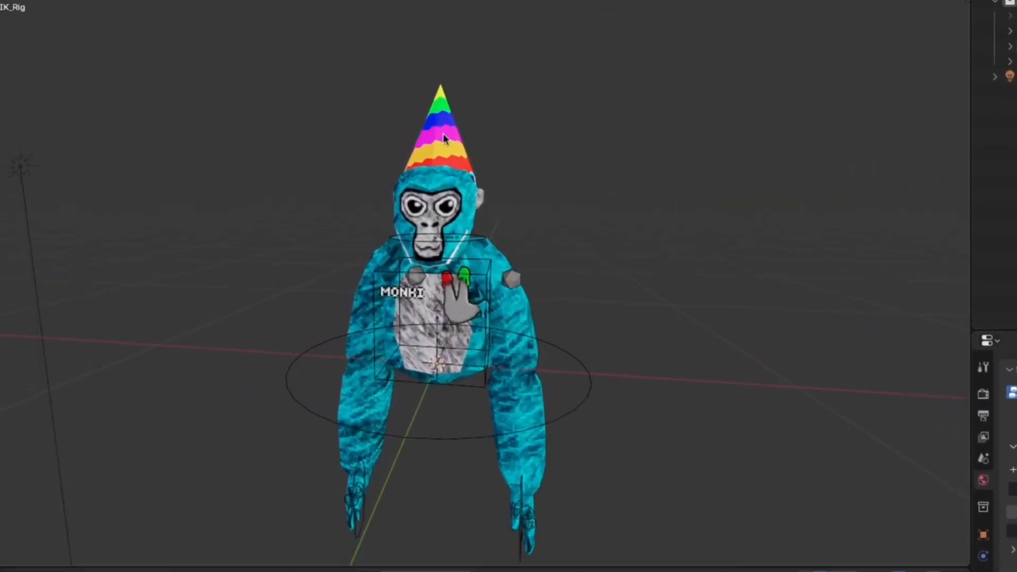
pyautogui.click(473, 265)
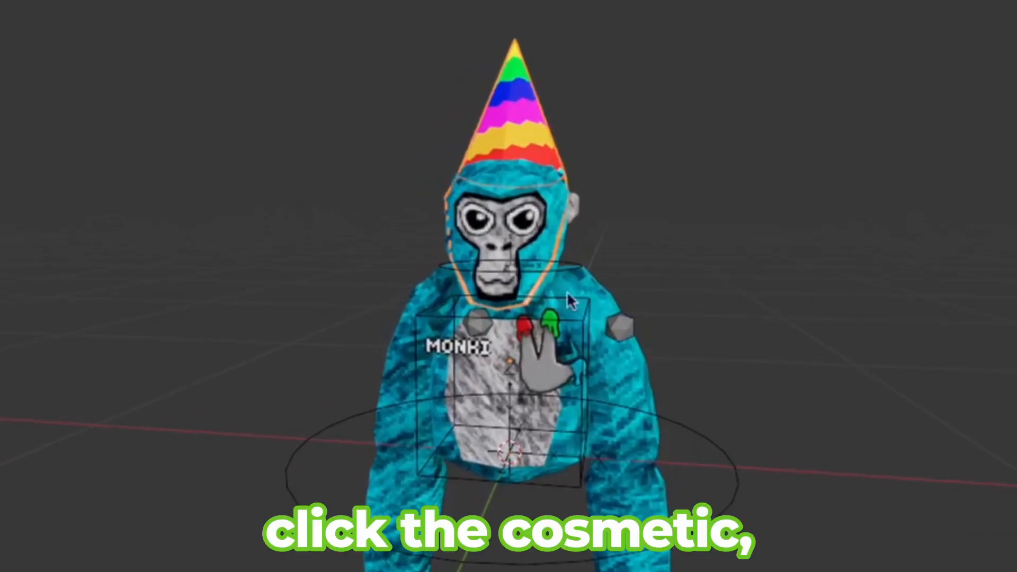
pyautogui.keyDown('shift'); pyautogui.click(583, 327); pyautogui.keyUp('shift')
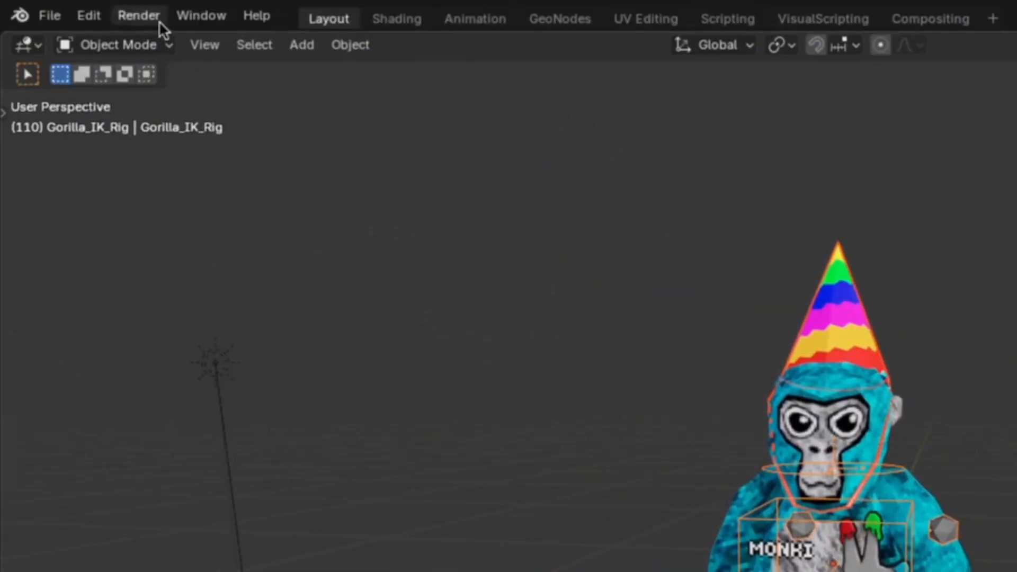
pyautogui.click(151, 46)
pyautogui.click(137, 120)
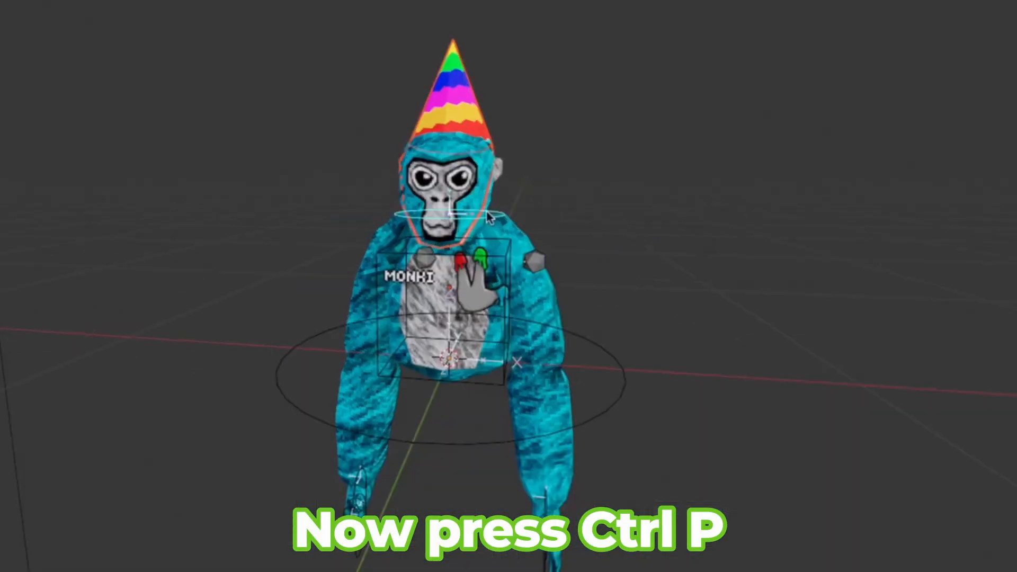
pyautogui.hotkey('ctrl', 'p')
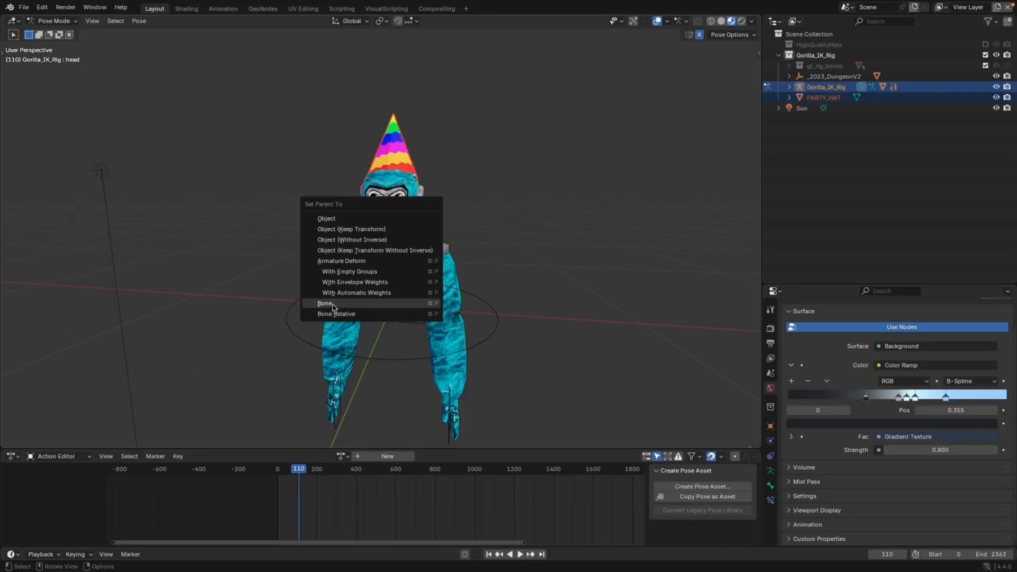
pyautogui.click(334, 308)
# Grab the whole rig to check that the attached cosmetics follow it
pyautogui.hotkey('ctrl', 'Tab')
pyautogui.press('g')
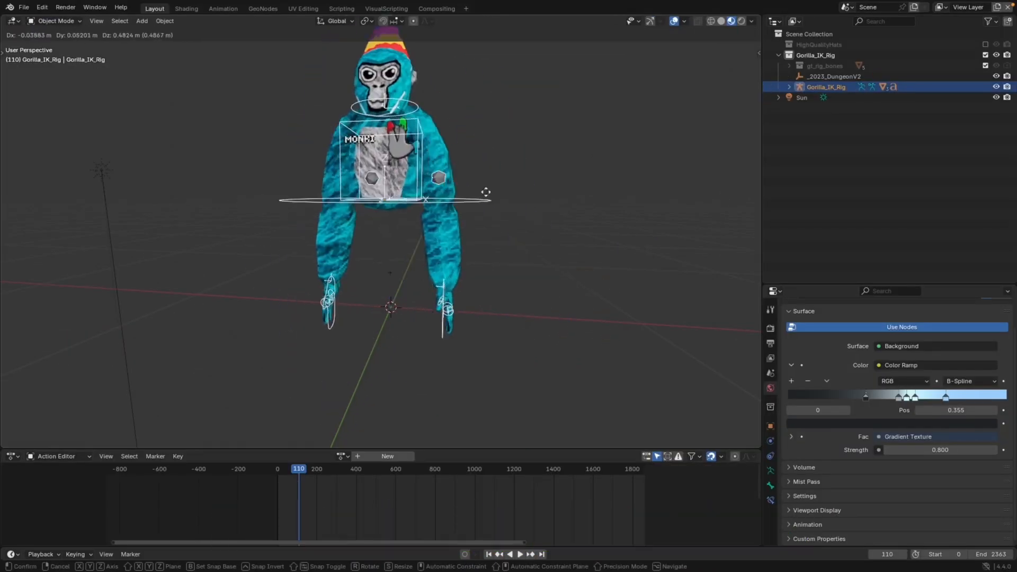
pyautogui.rightClick(408, 224)
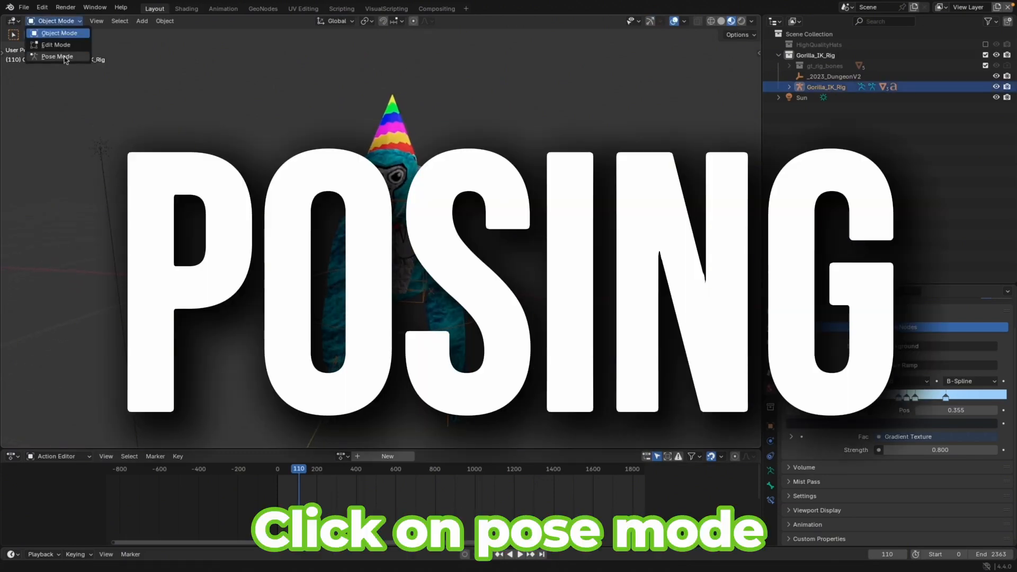
# Pose the gorilla by moving its hand controllers, stretching one arm out to the side
pyautogui.press('g')
pyautogui.press('z')
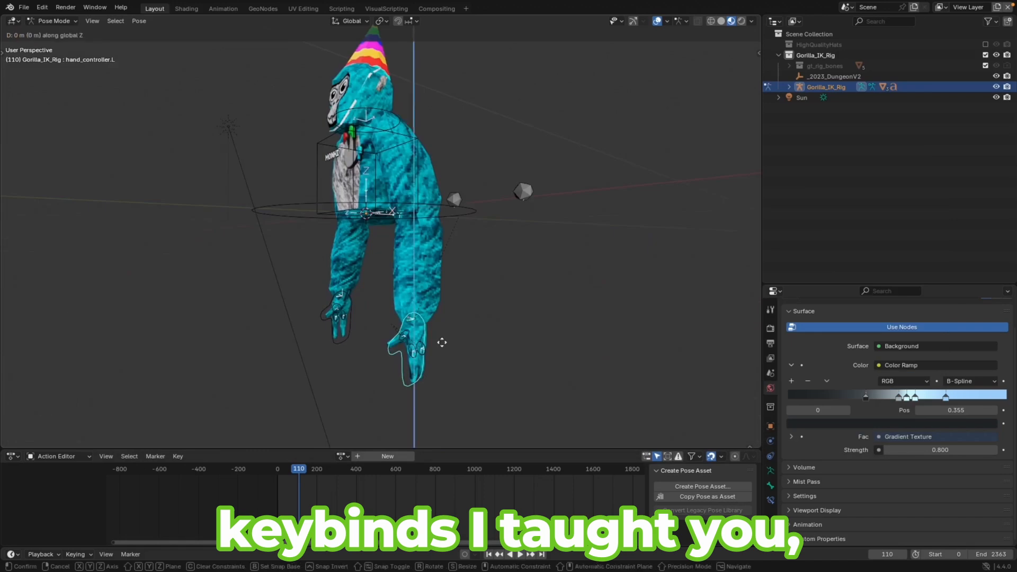
pyautogui.click(471, 183)
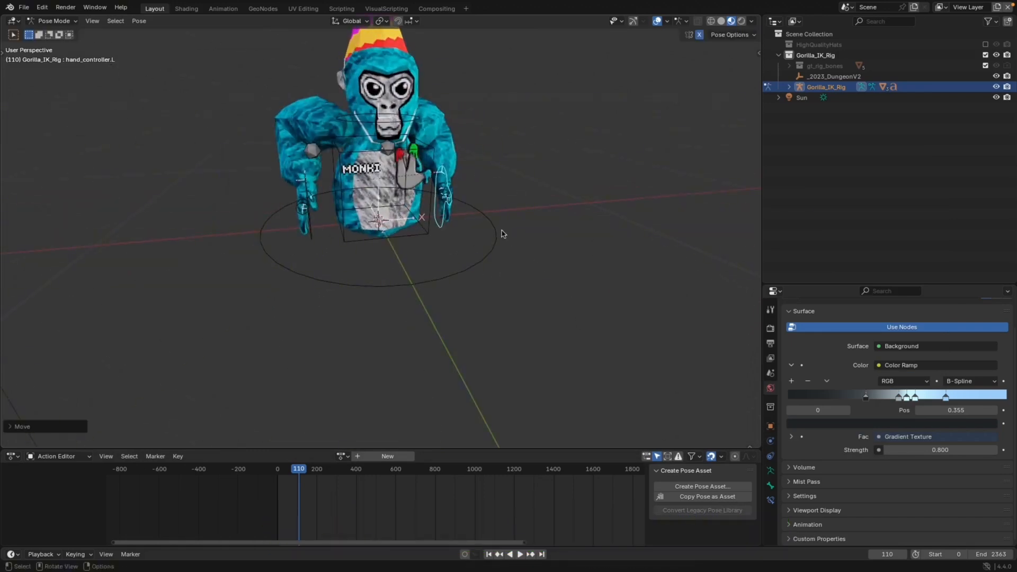
pyautogui.press('x')
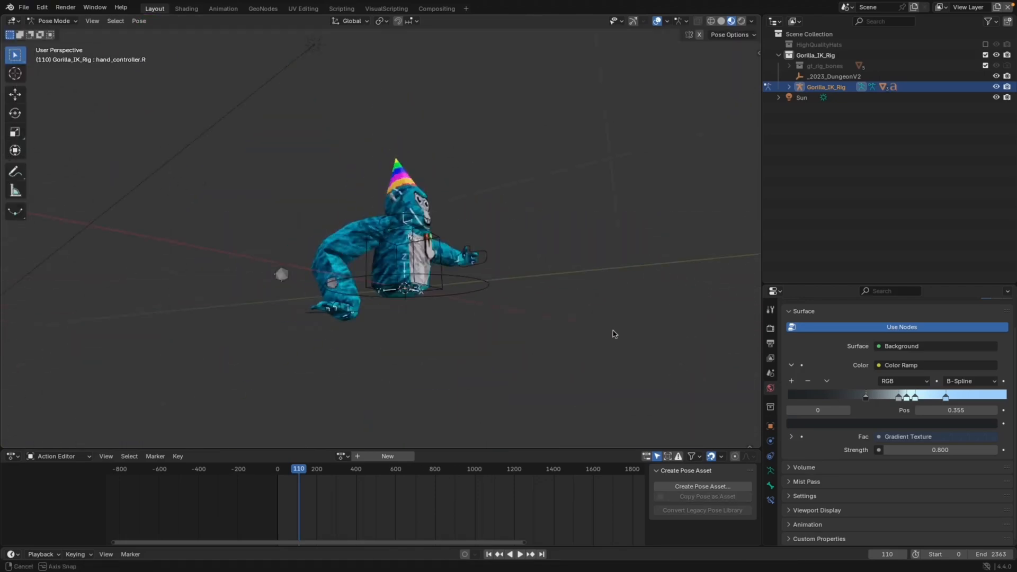
pyautogui.moveTo(613, 334); pyautogui.dragTo(518, 365, button='middle')
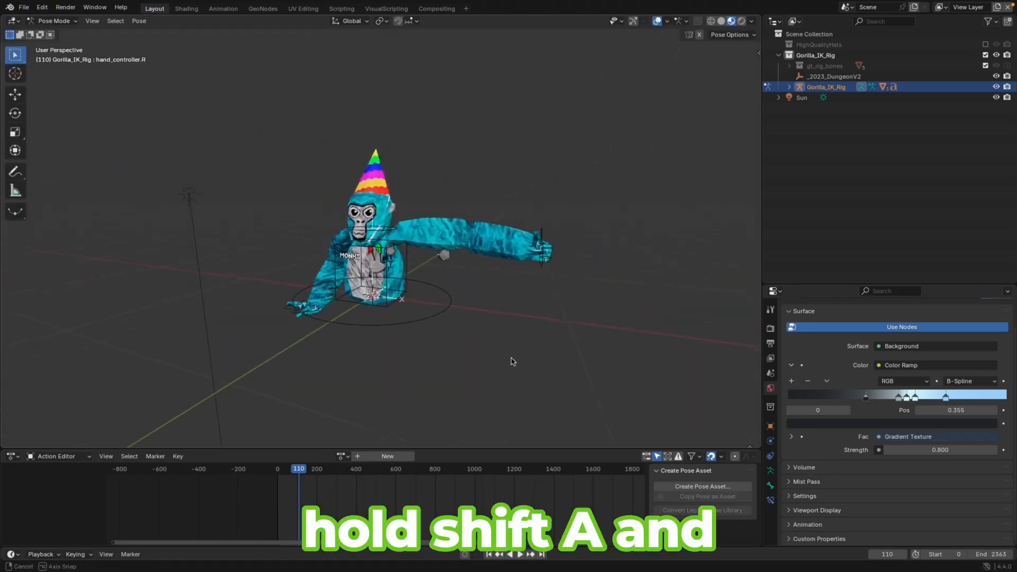
# Add a camera and turn on the Camera to View lock in the View sidebar
pyautogui.hotkey('shift', 'a')
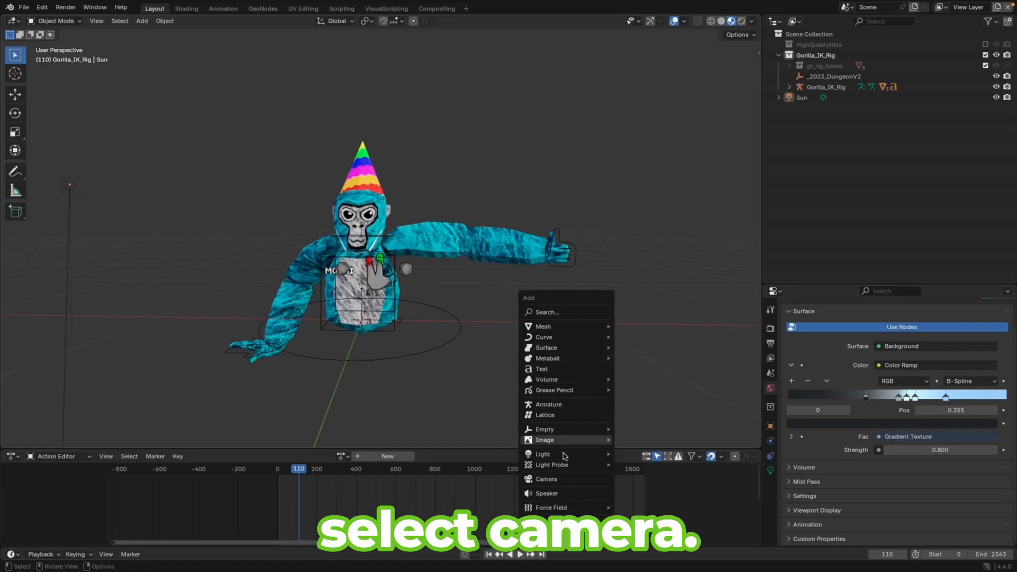
pyautogui.click(547, 478)
pyautogui.press('n')
pyautogui.click(732, 169)
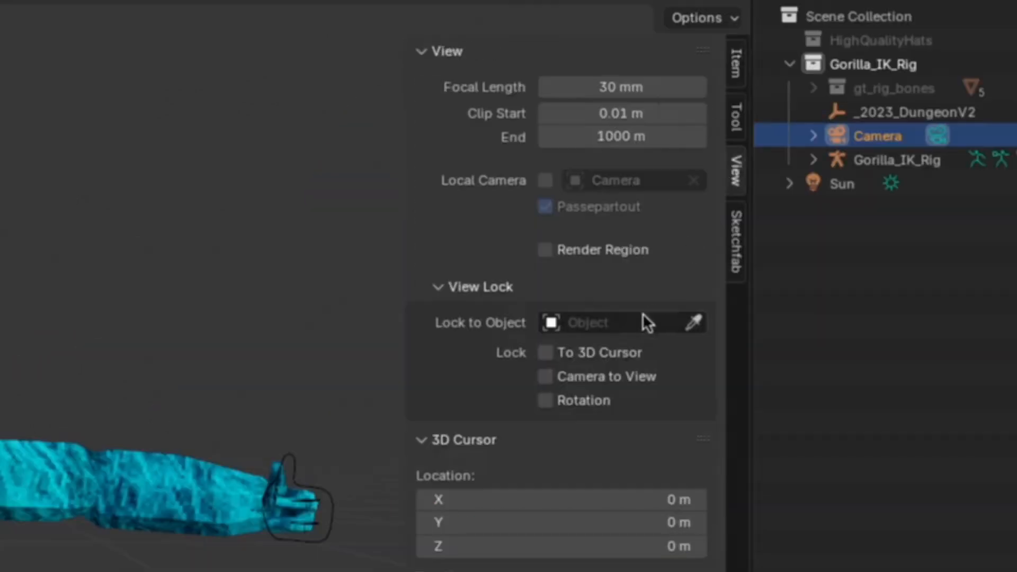
pyautogui.click(548, 376)
pyautogui.press('n')
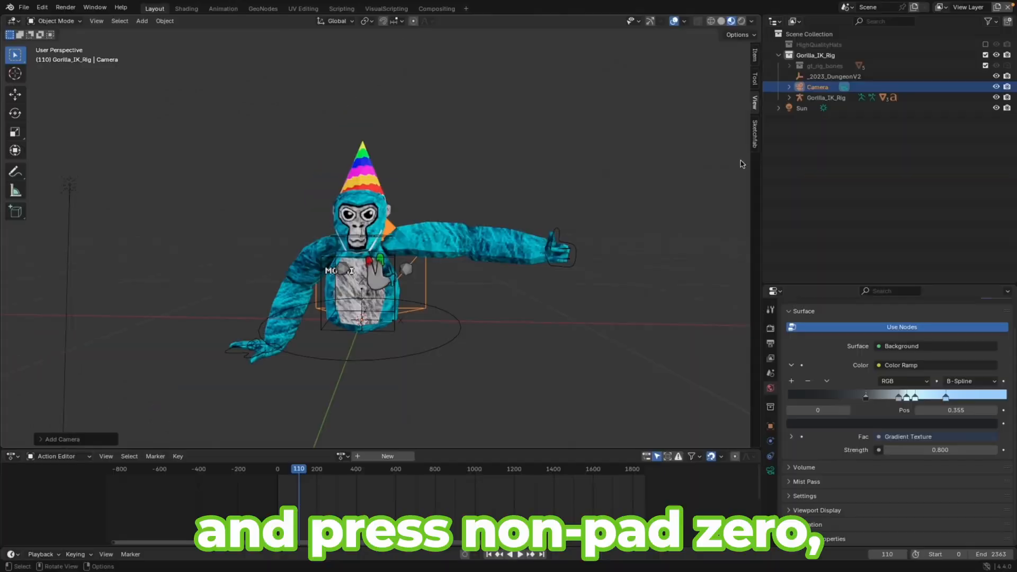
# Look through the camera and navigate to frame the gorilla in the camera view
pyautogui.press('KP_0')
pyautogui.scroll(-8, 568, 268)
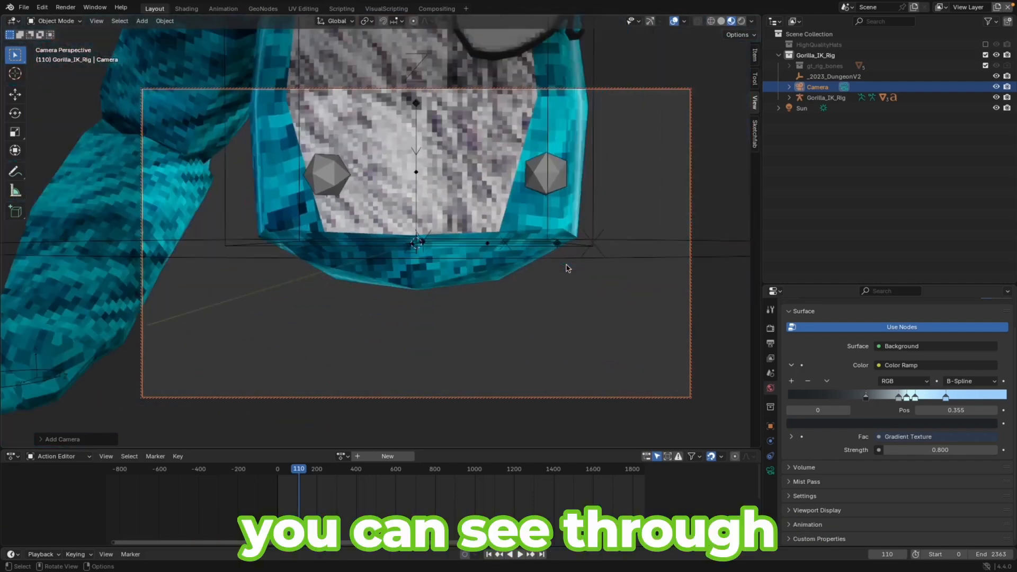
pyautogui.moveTo(577, 245); pyautogui.dragTo(615, 323, button='middle')
pyautogui.press('KP_0')
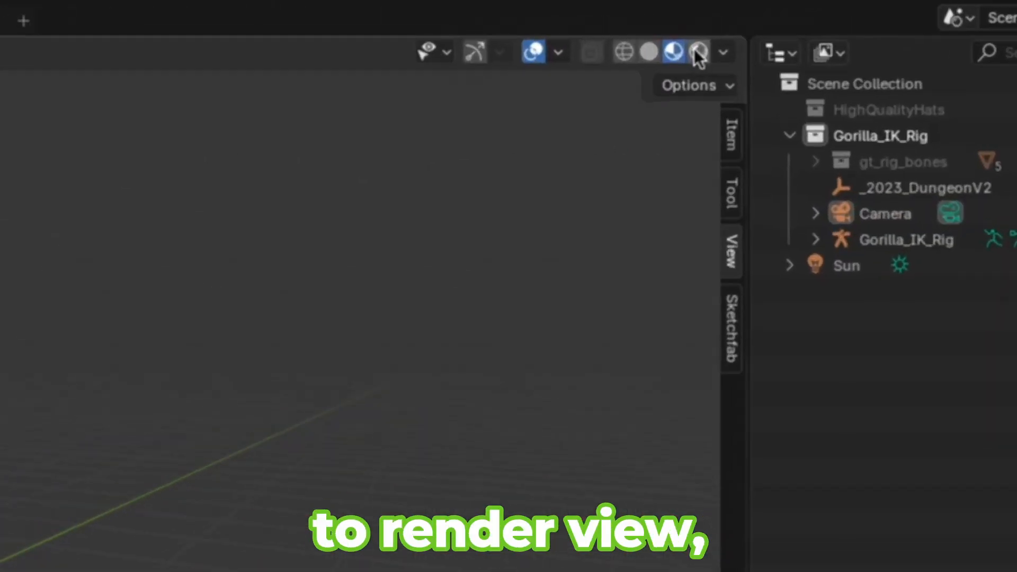
# Switch the viewport to rendered shading and set the world background strength to 0
pyautogui.click(741, 21)
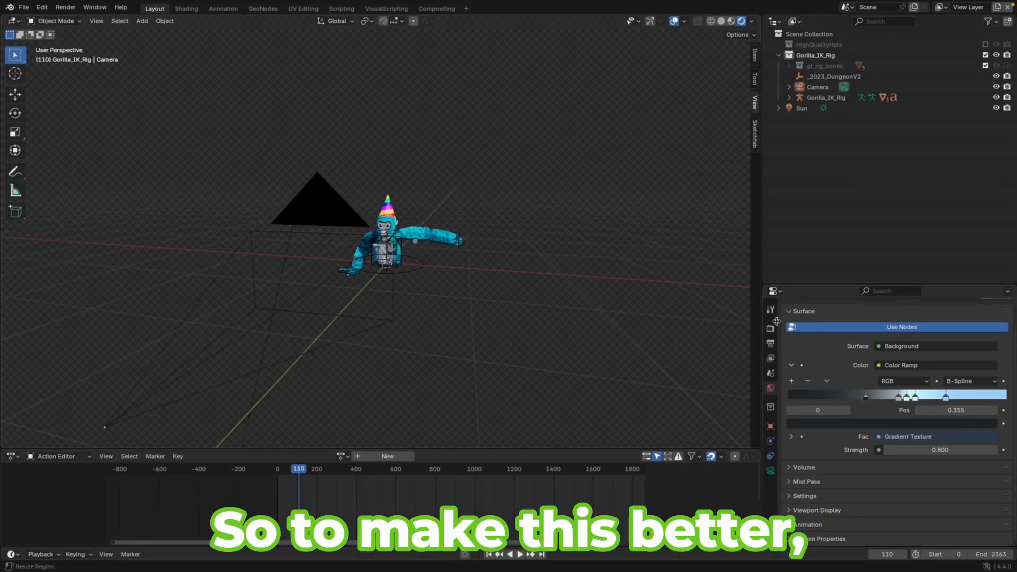
pyautogui.click(770, 329)
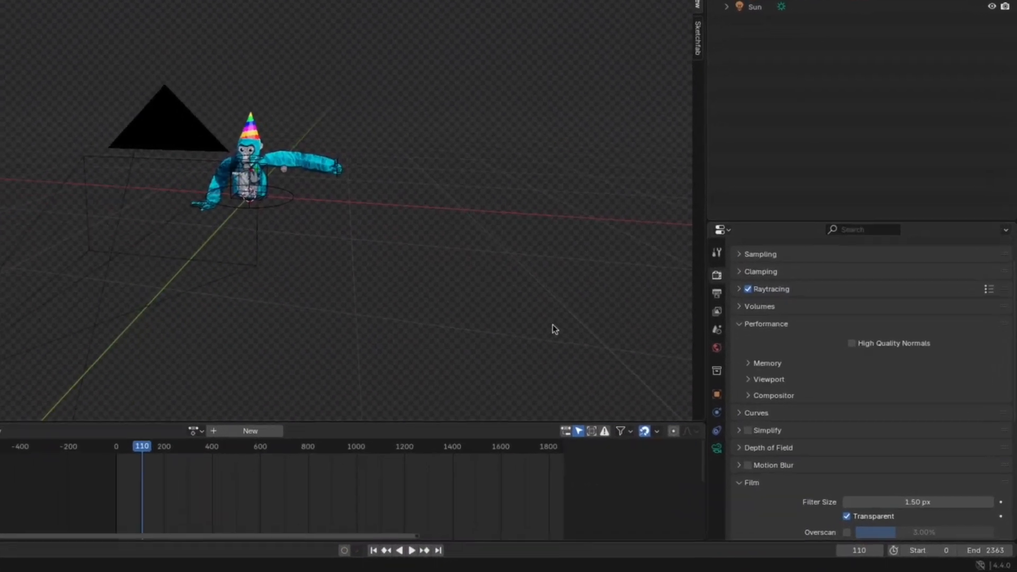
pyautogui.click(717, 348)
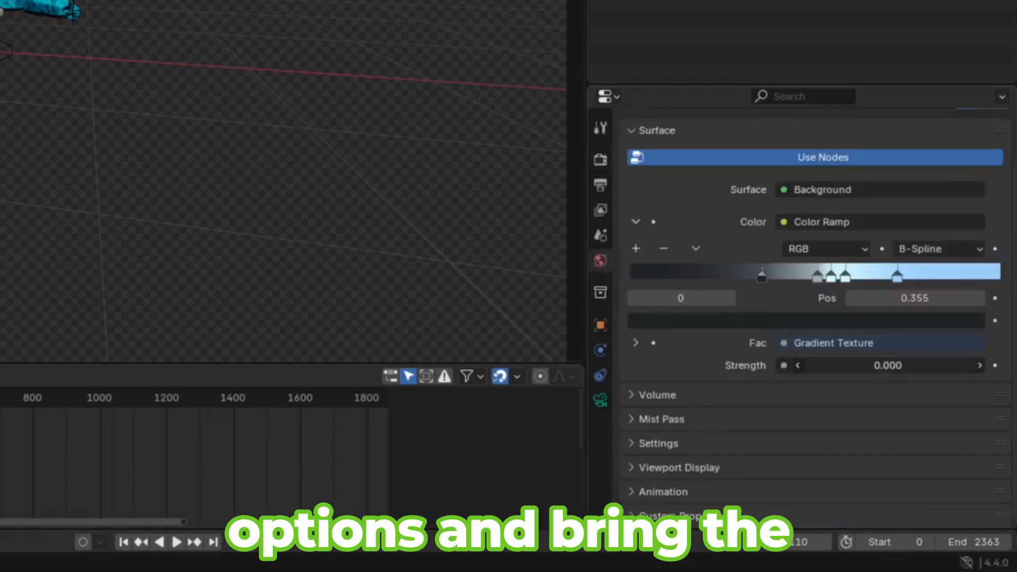
pyautogui.moveTo(949, 366); pyautogui.dragTo(879, 366)
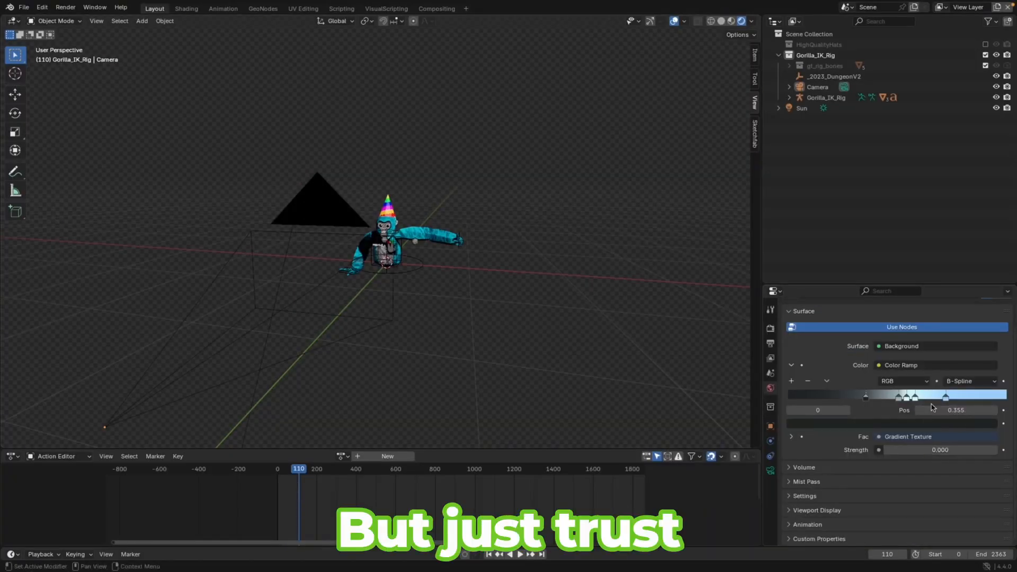
# Add an area light and scale it up around the gorilla
pyautogui.hotkey('shift', 'a')
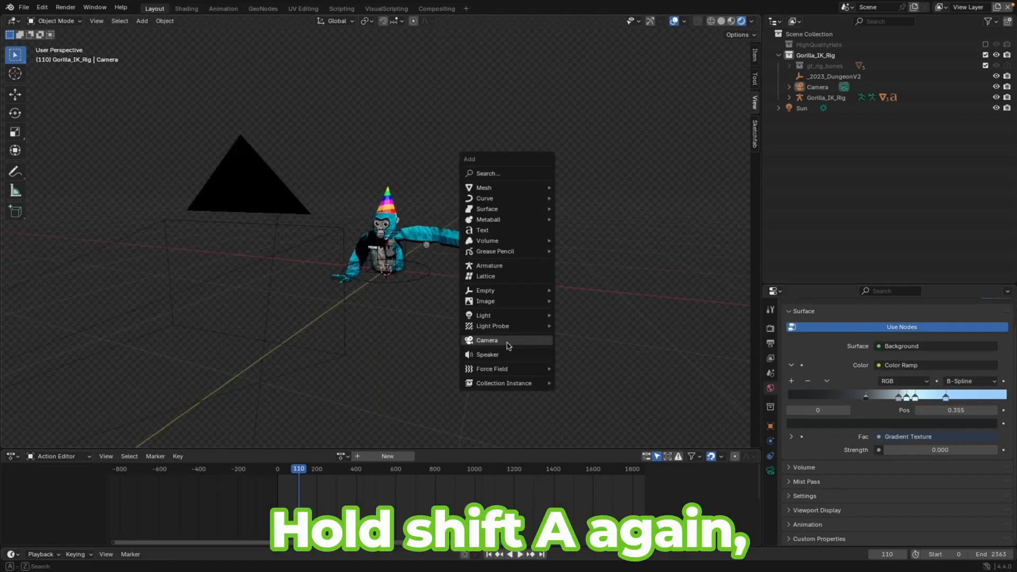
pyautogui.moveTo(497, 320)
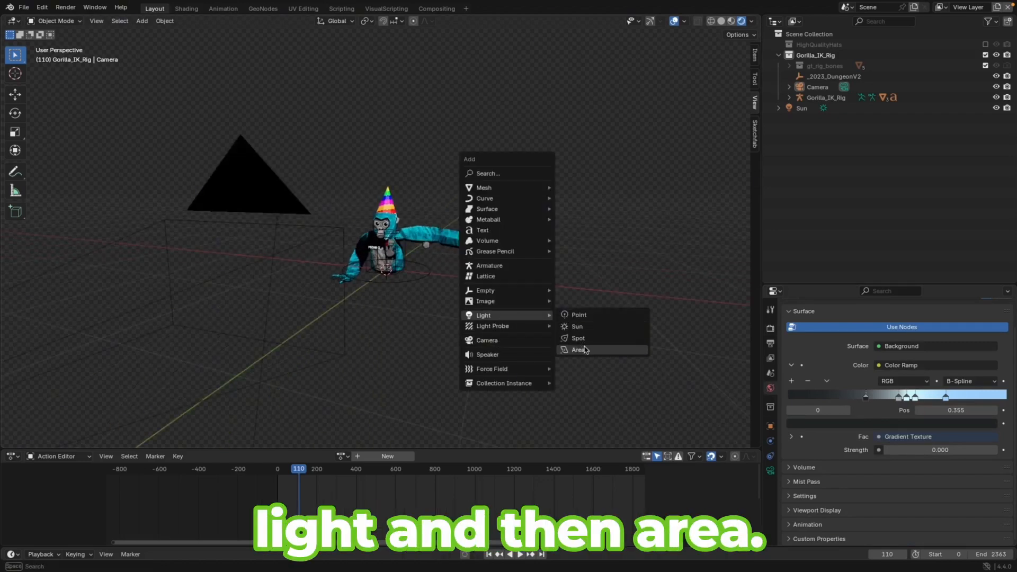
pyautogui.click(584, 350)
pyautogui.moveTo(595, 355); pyautogui.dragTo(408, 334, button='middle')
pyautogui.press('s')
pyautogui.click(508, 338)
# Rotate the area light 90 degrees about the X axis
pyautogui.press('r')
pyautogui.press('x')
pyautogui.click(54, 439)
pyautogui.click(143, 388)
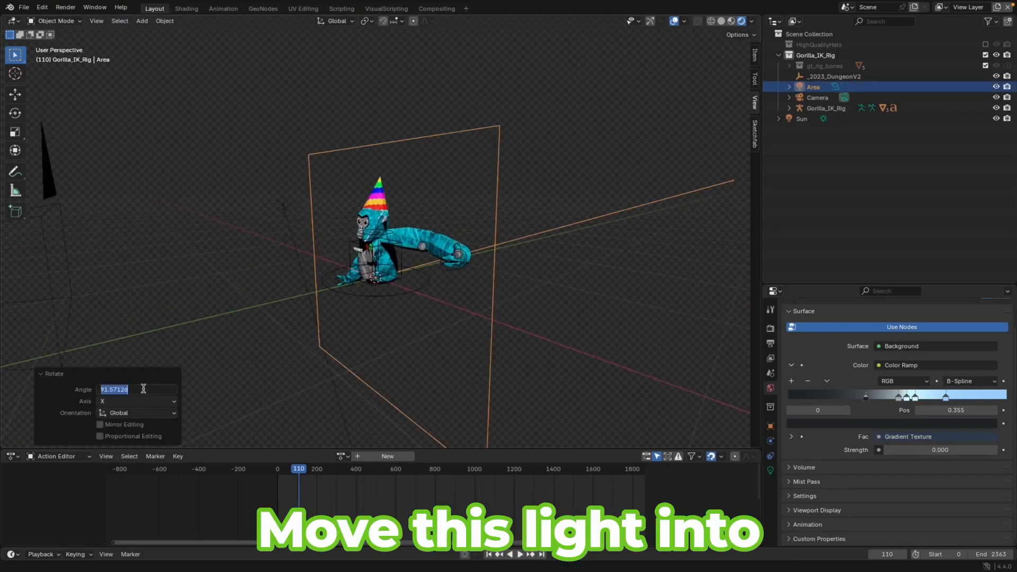
pyautogui.write('90')
pyautogui.press('Return')
# Move the area light in front of the gorilla along Y and Z, and set its power to about 19.6 W
pyautogui.press('g')
pyautogui.press('y')
pyautogui.press('g')
pyautogui.press('z')
pyautogui.press('KP_0')
pyautogui.press('g')
pyautogui.press('z')
pyautogui.click(381, 338)
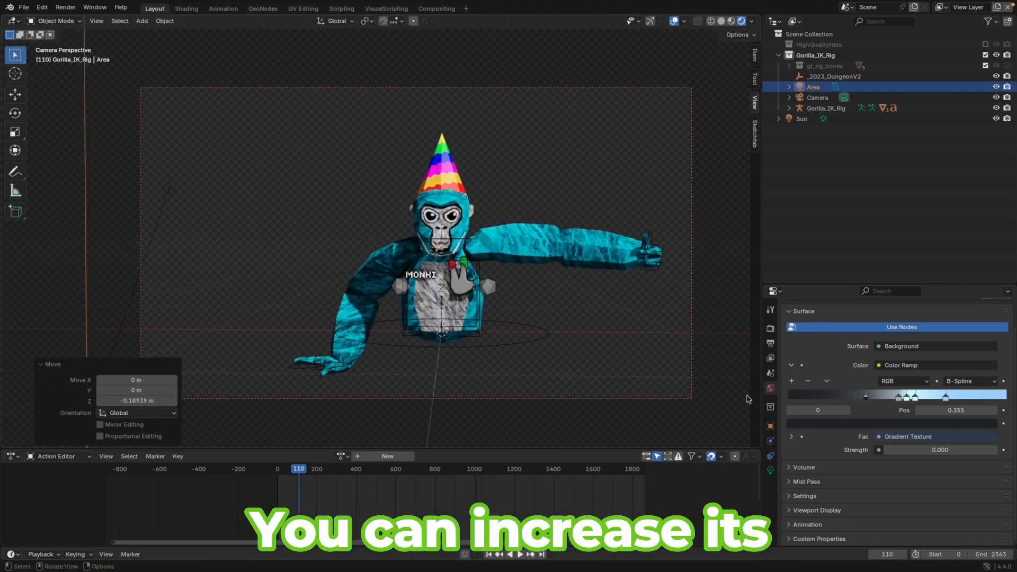
pyautogui.click(771, 470)
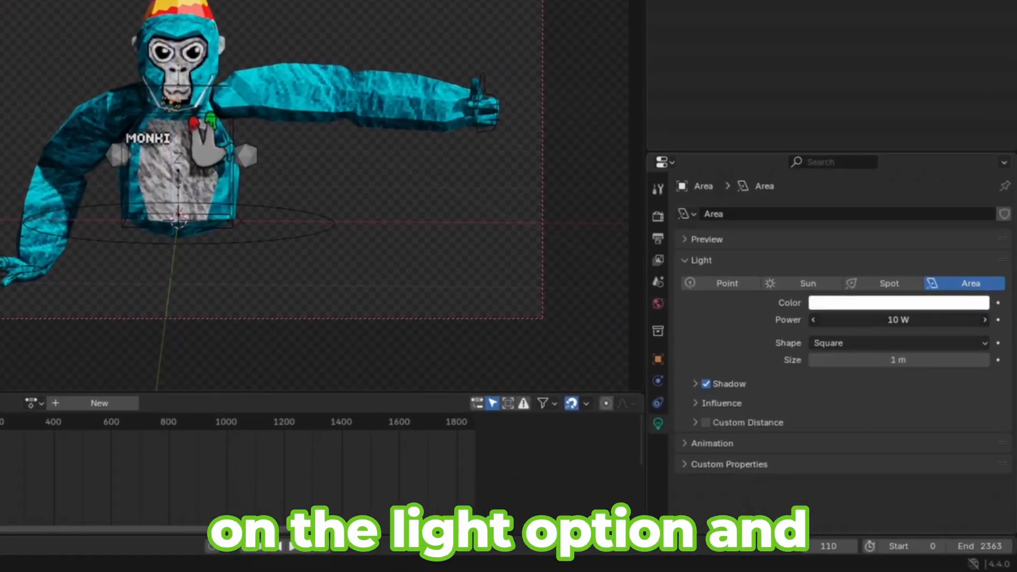
pyautogui.moveTo(899, 320); pyautogui.dragTo(917, 320)
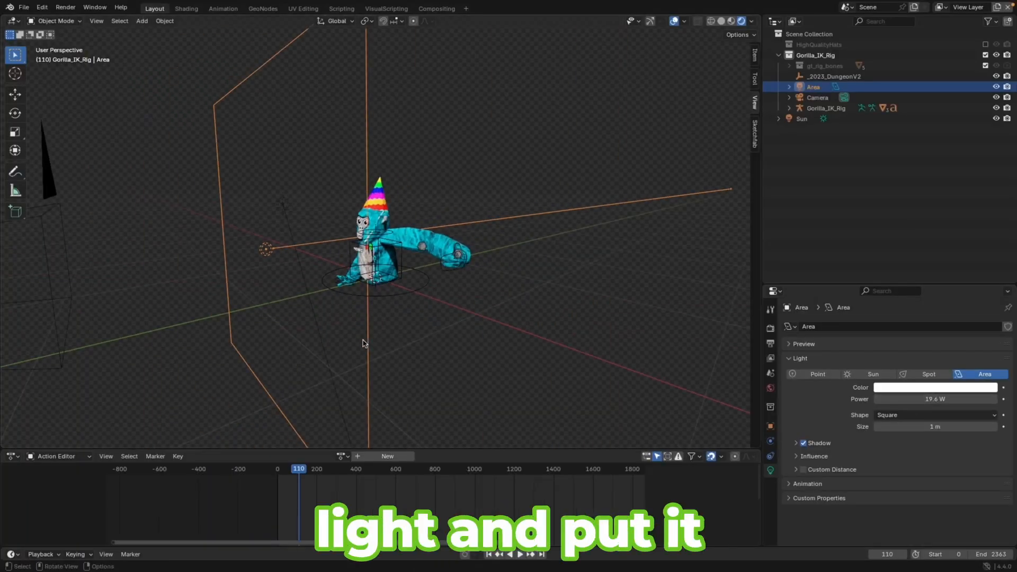
# Duplicate the area light in place, rotate the copy around the Z axis, and start scaling it
pyautogui.hotkey('shift', 'd')
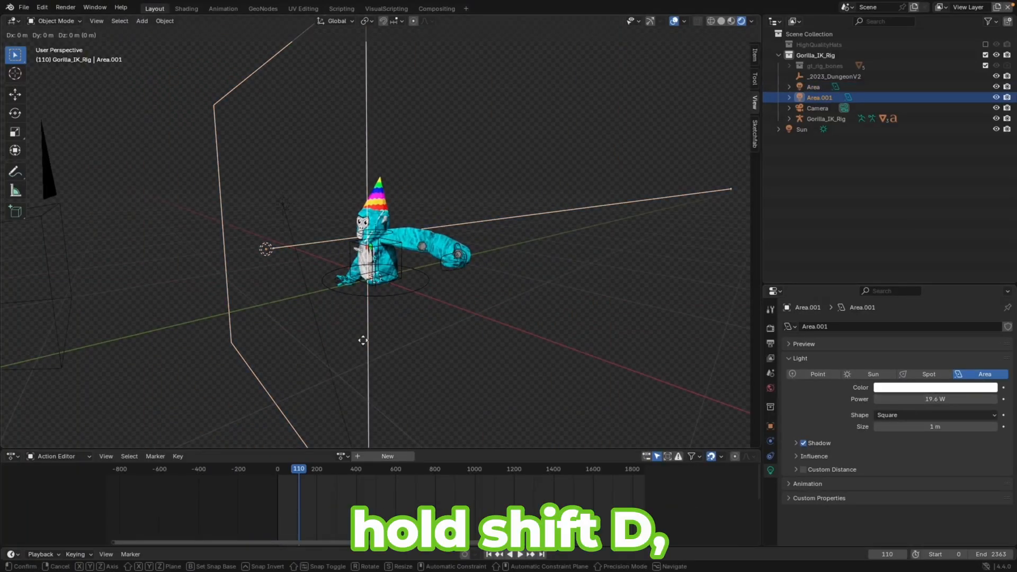
pyautogui.rightClick(363, 340)
pyautogui.press('r')
pyautogui.press('z')
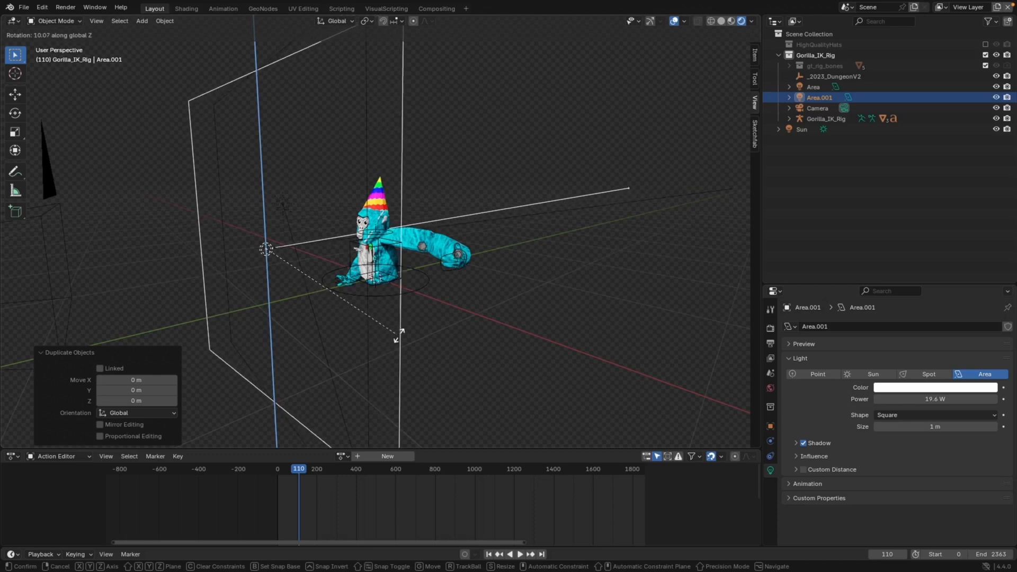
pyautogui.click(506, 294)
pyautogui.press('s')
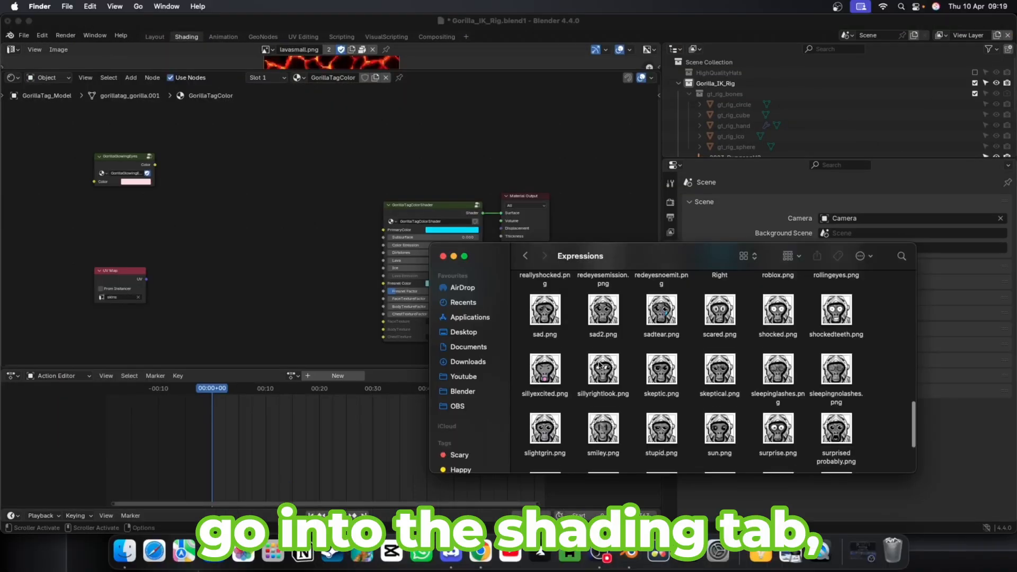
# Add the skeptic.png expression as an image node, connect its color to FaceTexture, and set FaceTextureFactor to 1
pyautogui.scroll(-1, 600, 365)
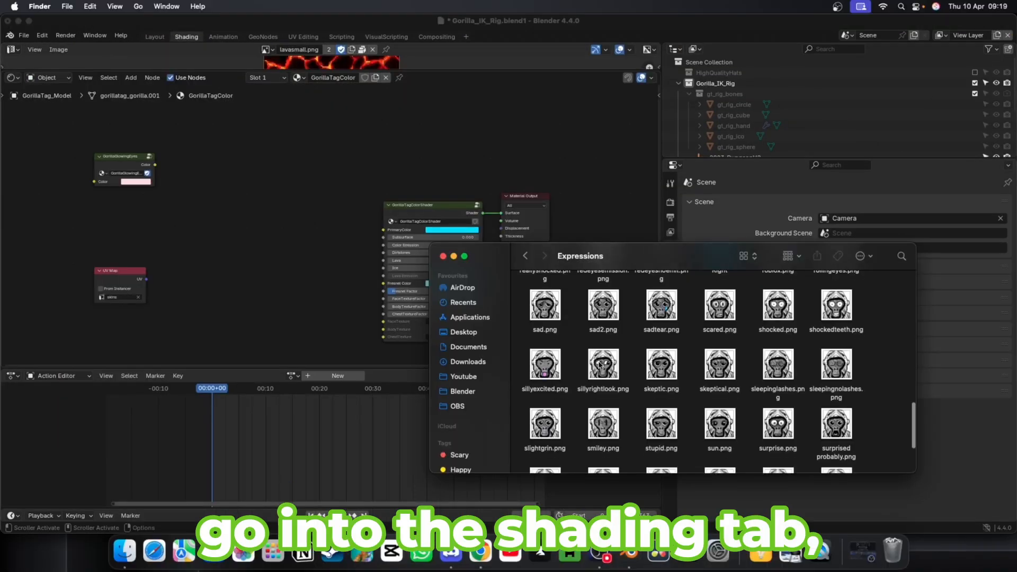
pyautogui.click(665, 368)
pyautogui.moveTo(344, 312); pyautogui.dragTo(255, 267)
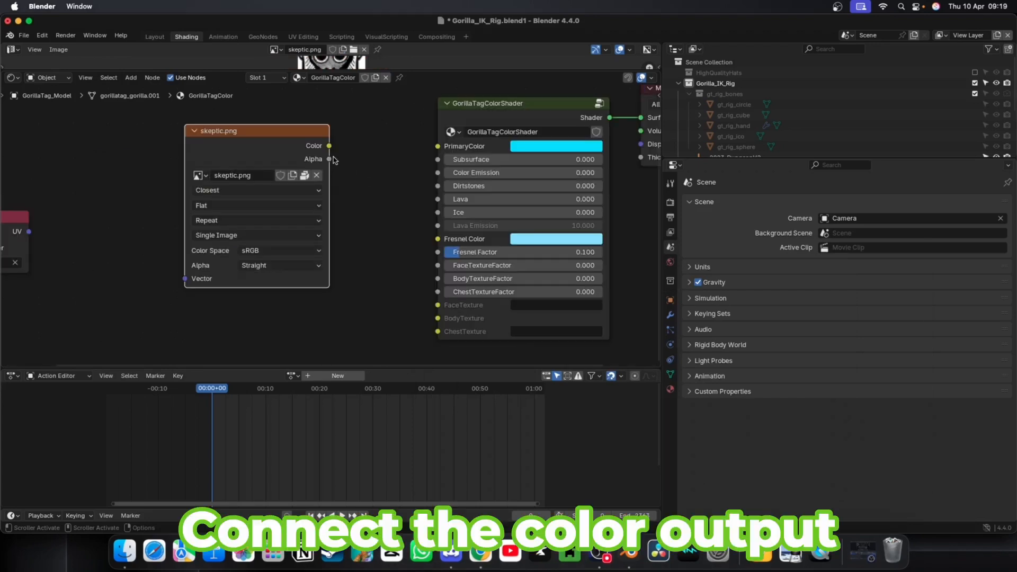
pyautogui.moveTo(412, 277); pyautogui.dragTo(429, 302)
pyautogui.moveTo(456, 265); pyautogui.dragTo(469, 265)
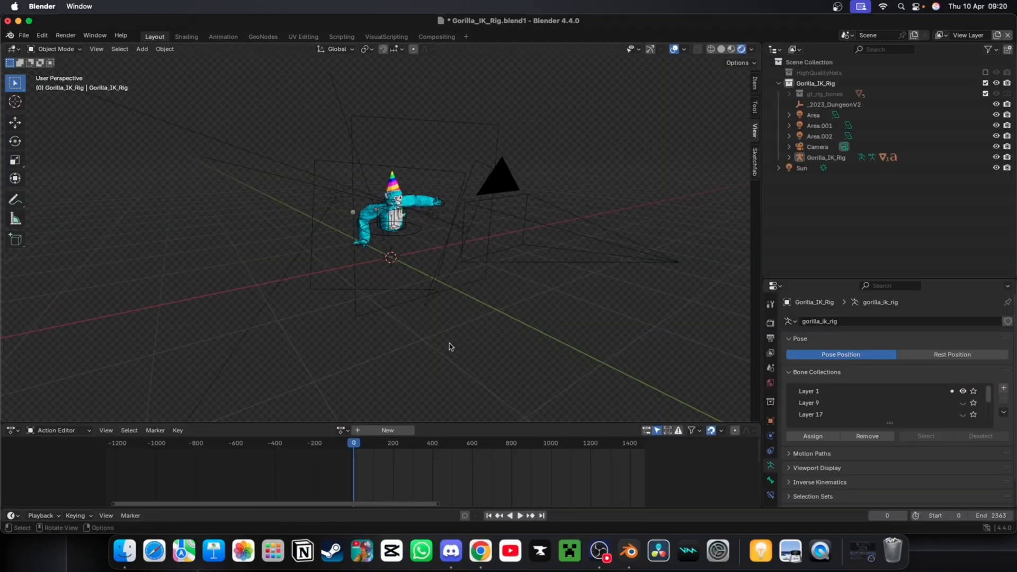
# Add a plane mesh and scale it up as a floor beneath the gorilla
pyautogui.hotkey('shift', 'a')
pyautogui.moveTo(435, 349)
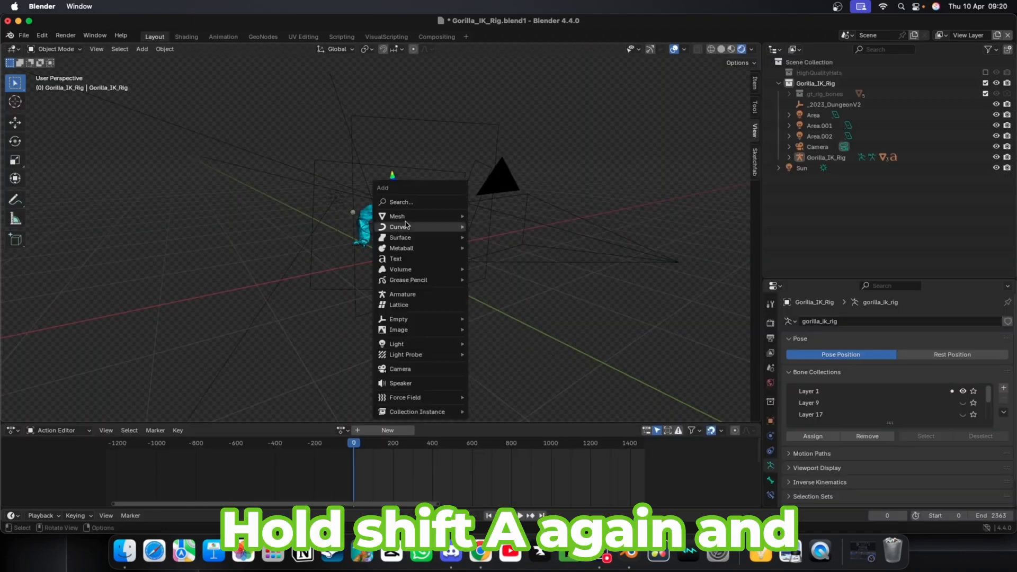
pyautogui.moveTo(424, 221)
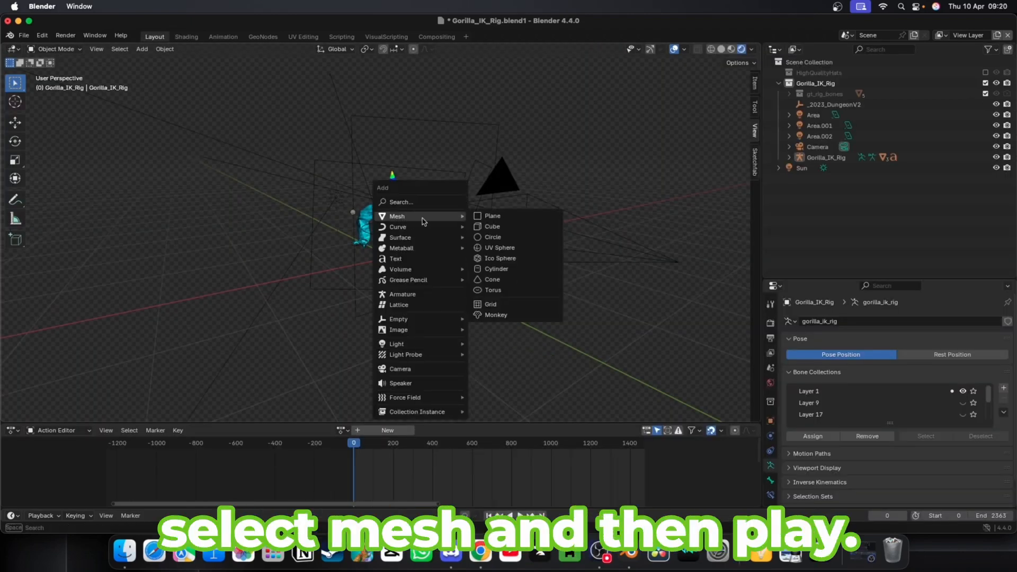
pyautogui.click(509, 221)
pyautogui.press('s')
pyautogui.scroll(3, 466, 371)
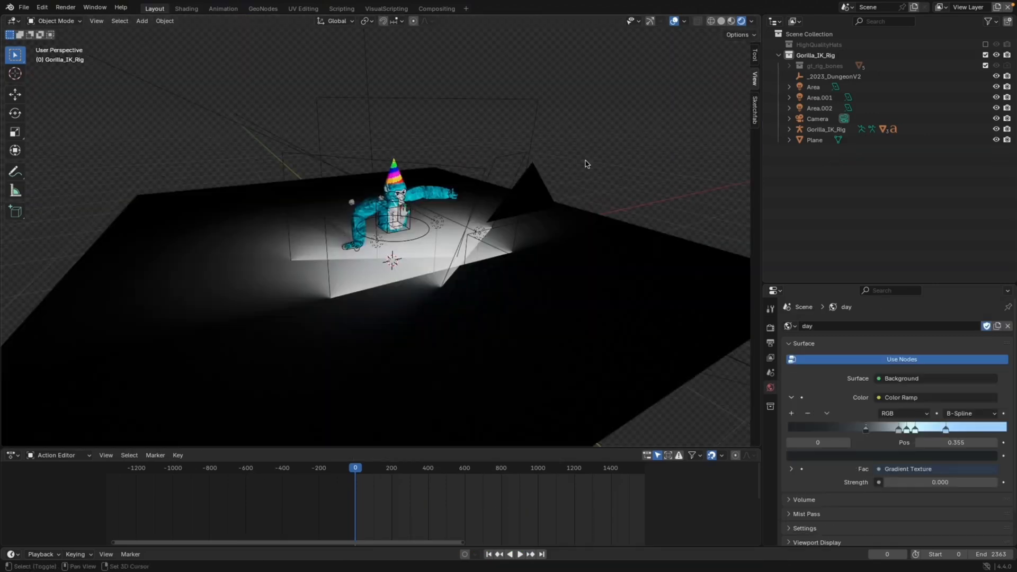
# Add a sun light to the scene
pyautogui.hotkey('shift', 'a')
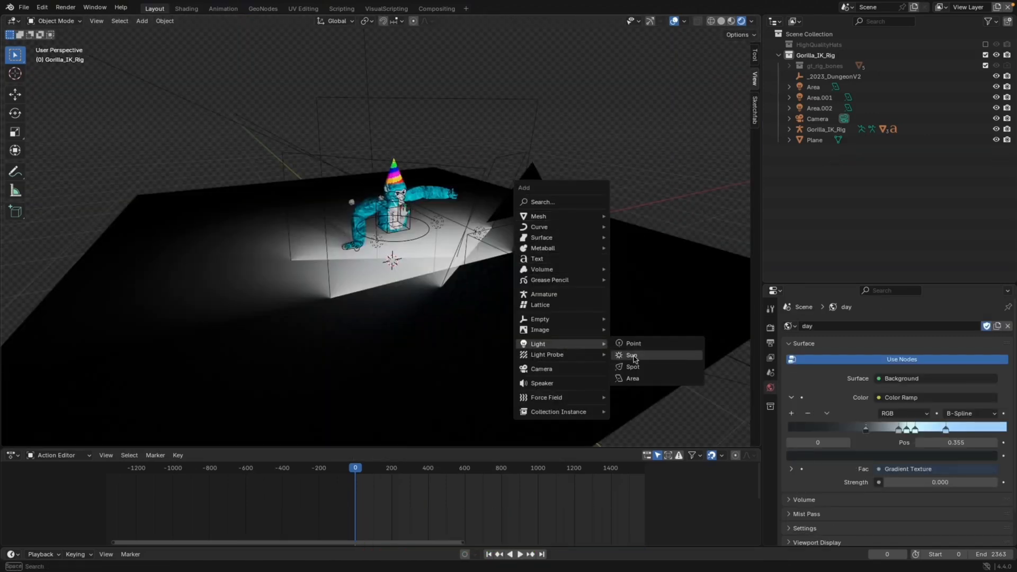
pyautogui.click(632, 356)
pyautogui.scroll(-7, 443, 295)
pyautogui.scroll(3, 441, 305)
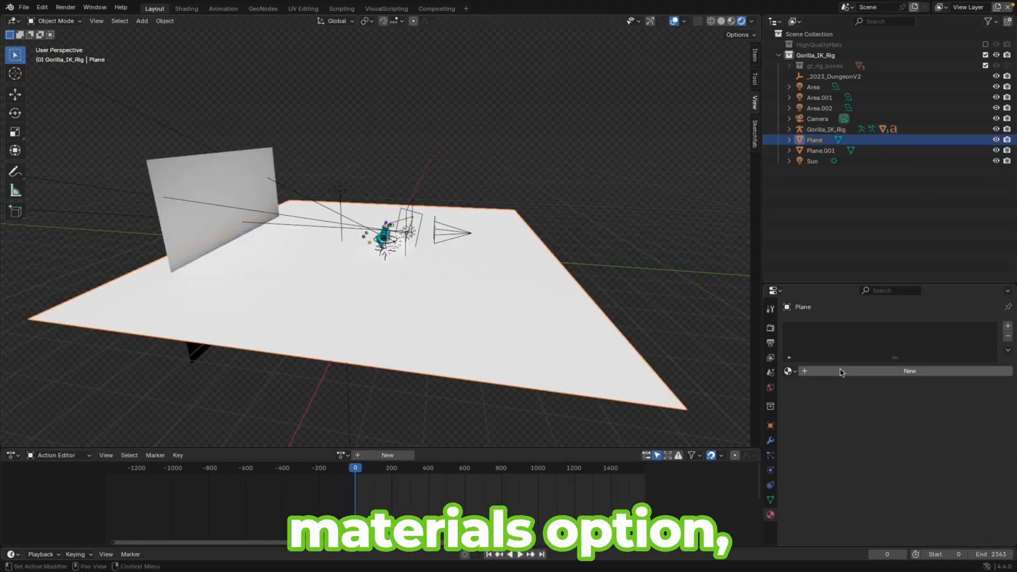
# Create a new material for the plane and use an image texture for its base color, opening the green gorilla texture image
pyautogui.click(842, 372)
pyautogui.scroll(-2, 896, 424)
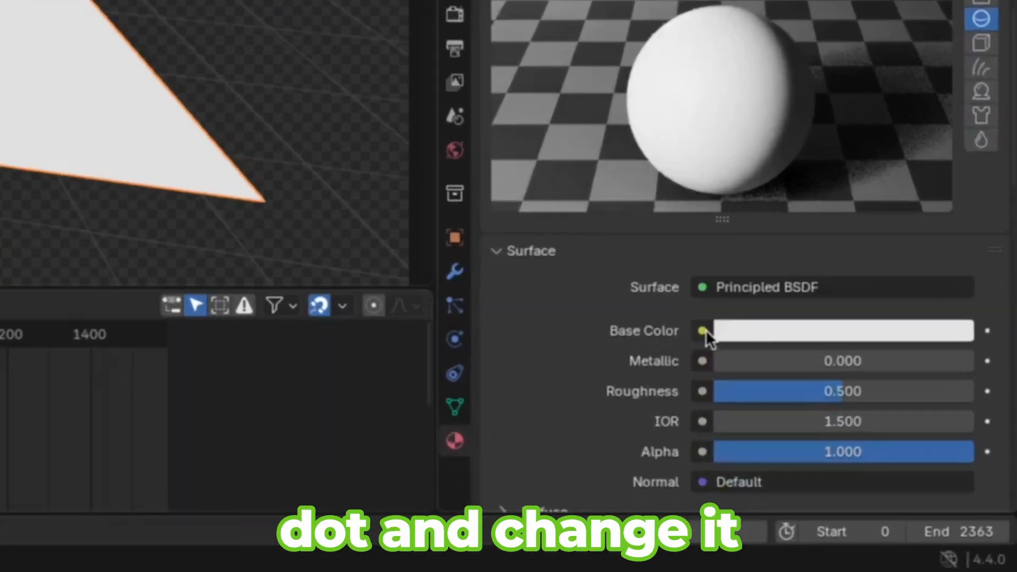
pyautogui.click(702, 331)
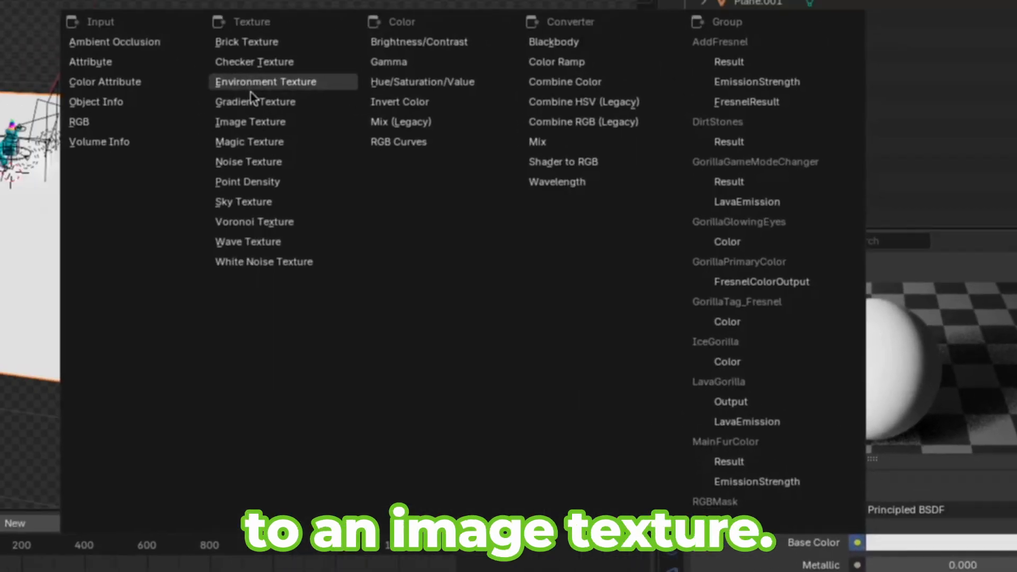
pyautogui.click(250, 135)
pyautogui.click(956, 480)
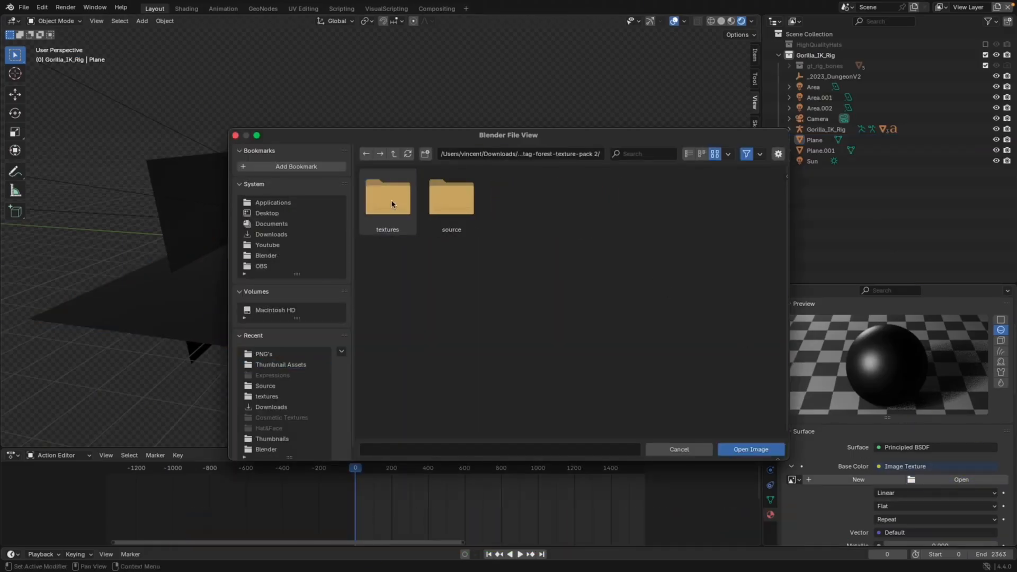
pyautogui.click(751, 450)
# Add another area light to the scene
pyautogui.scroll(-3, 576, 394)
pyautogui.press('KP_0')
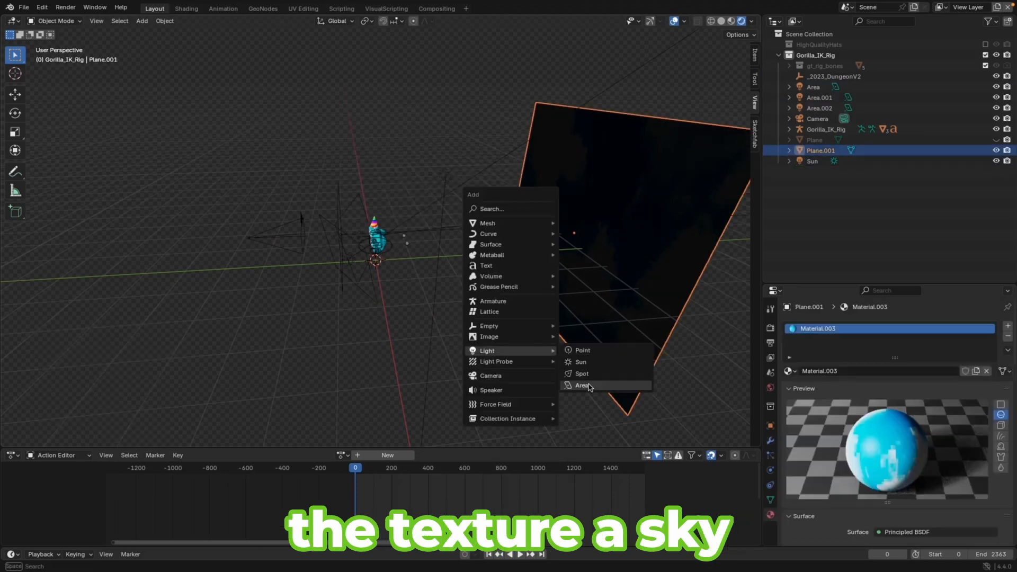
pyautogui.click(595, 389)
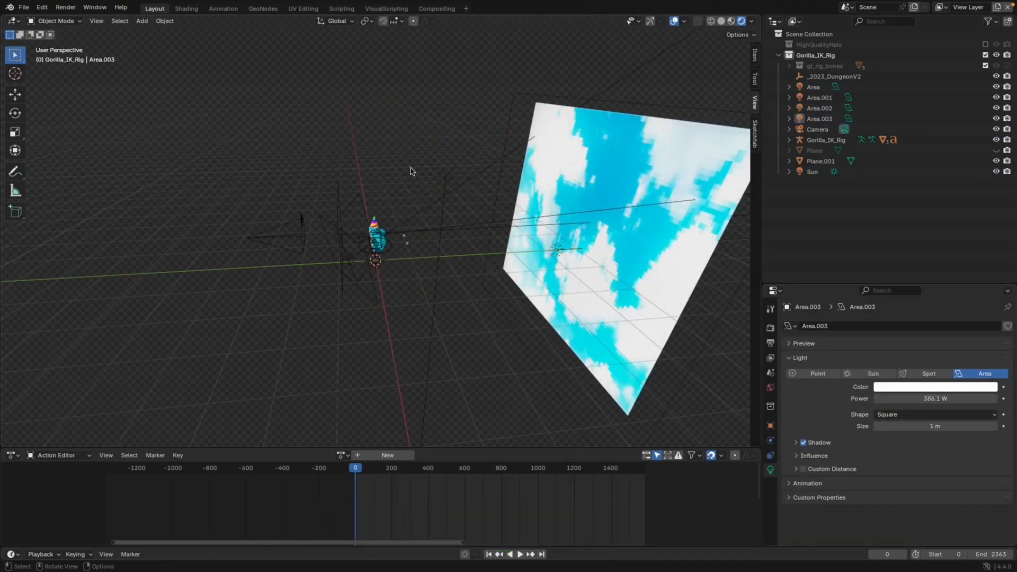
# View the scene through the camera and toggle the floor plane's visibility to preview the backdrop
pyautogui.press('KP_0')
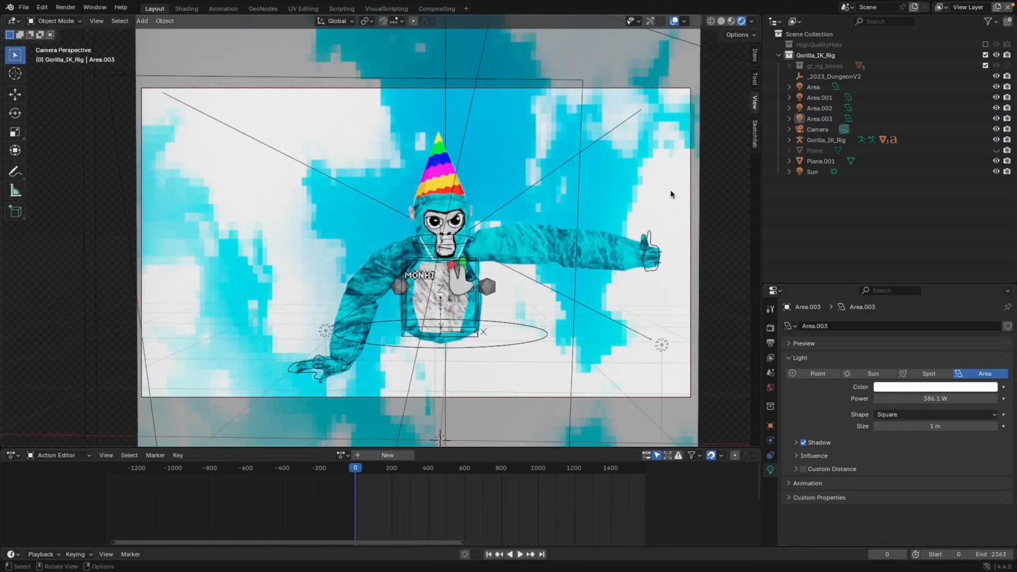
pyautogui.click(997, 151)
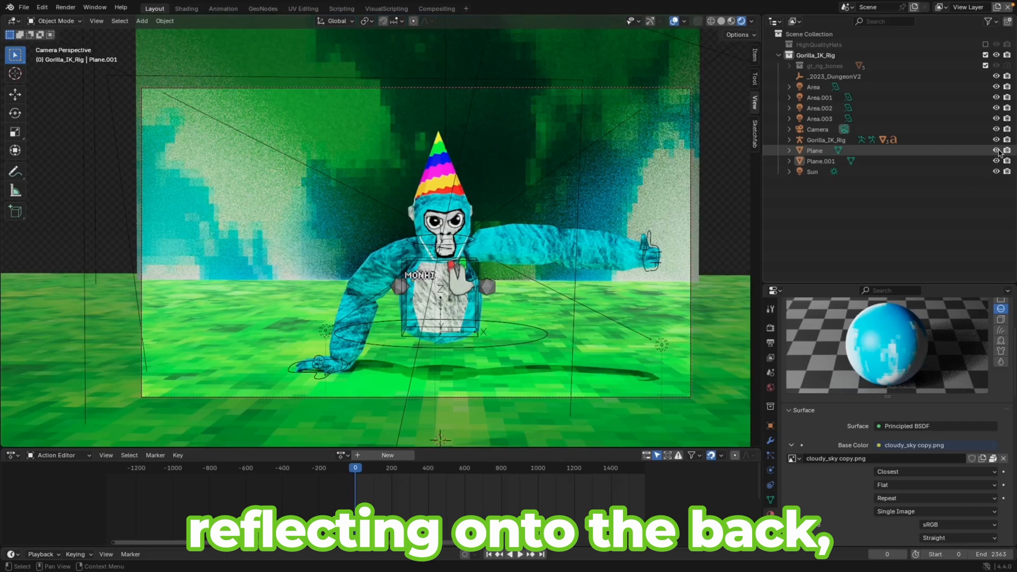
pyautogui.click(996, 151)
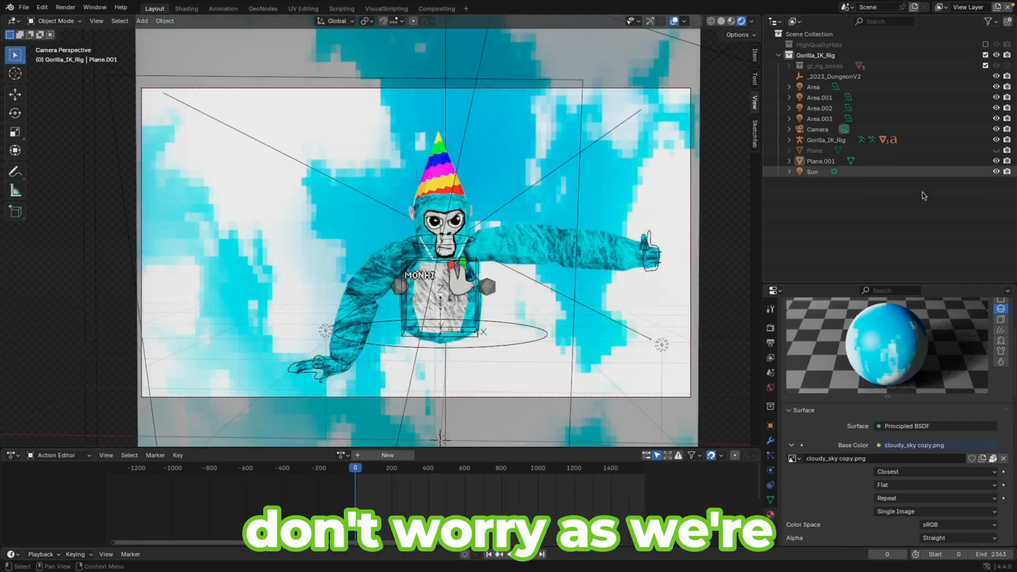
# Disable the plane in renders and hide both planes in the viewport
pyautogui.moveTo(609, 317); pyautogui.dragTo(639, 326, button='middle')
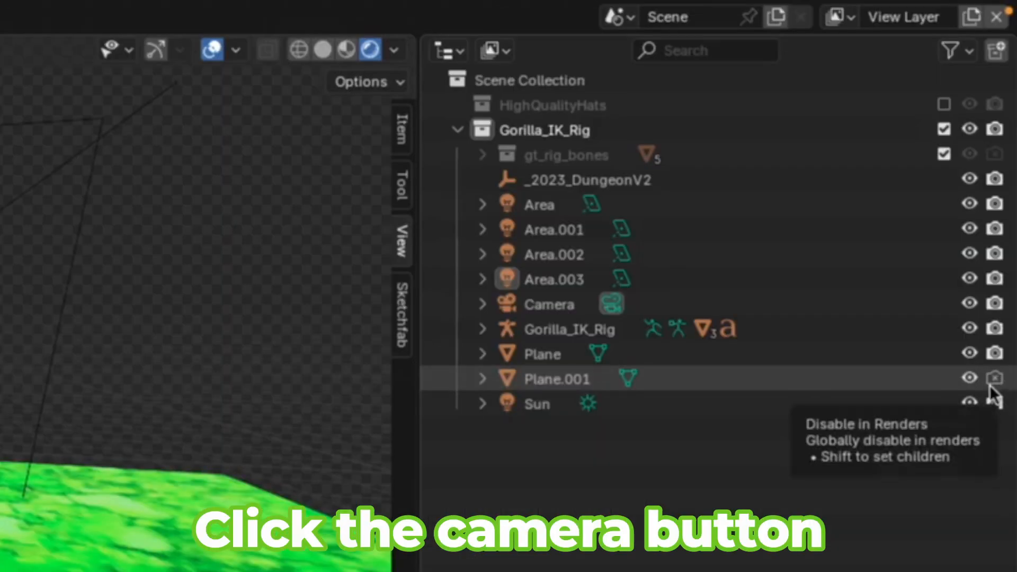
pyautogui.click(996, 358)
pyautogui.click(974, 357)
pyautogui.click(970, 380)
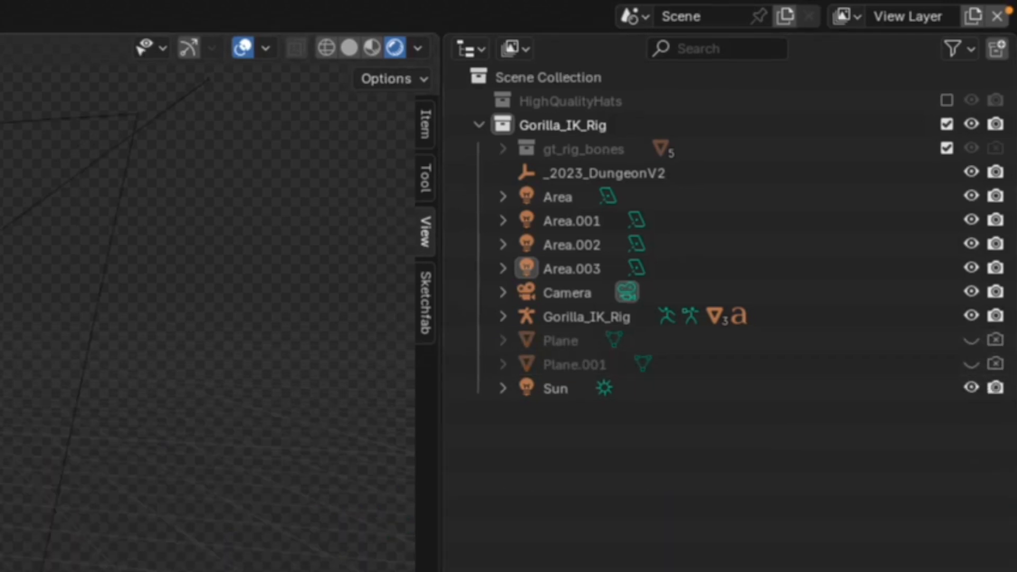
# Render the gorilla image and save it as a PNG named monki tut.png in the PNG's folder
pyautogui.click(65, 7)
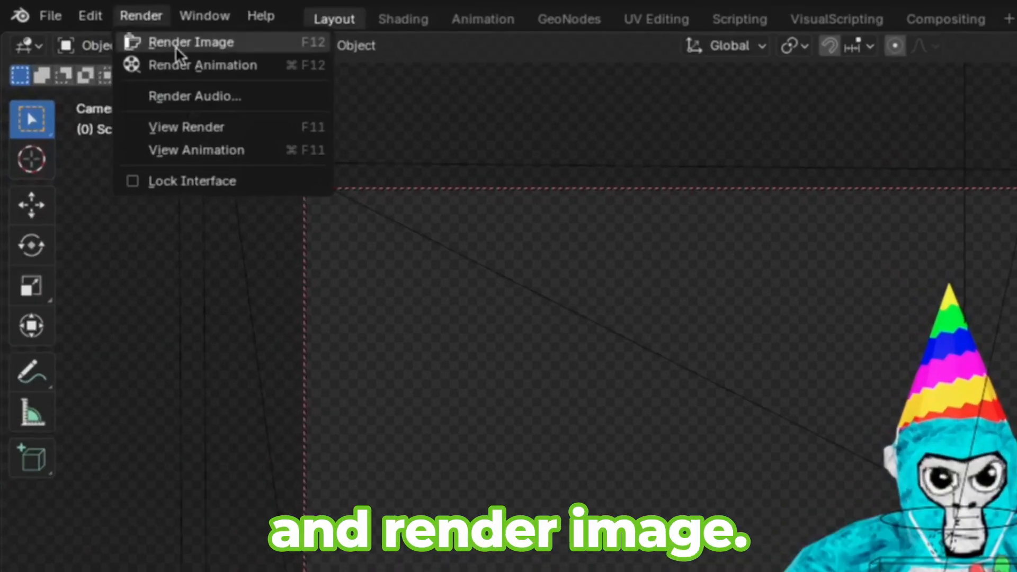
pyautogui.click(89, 19)
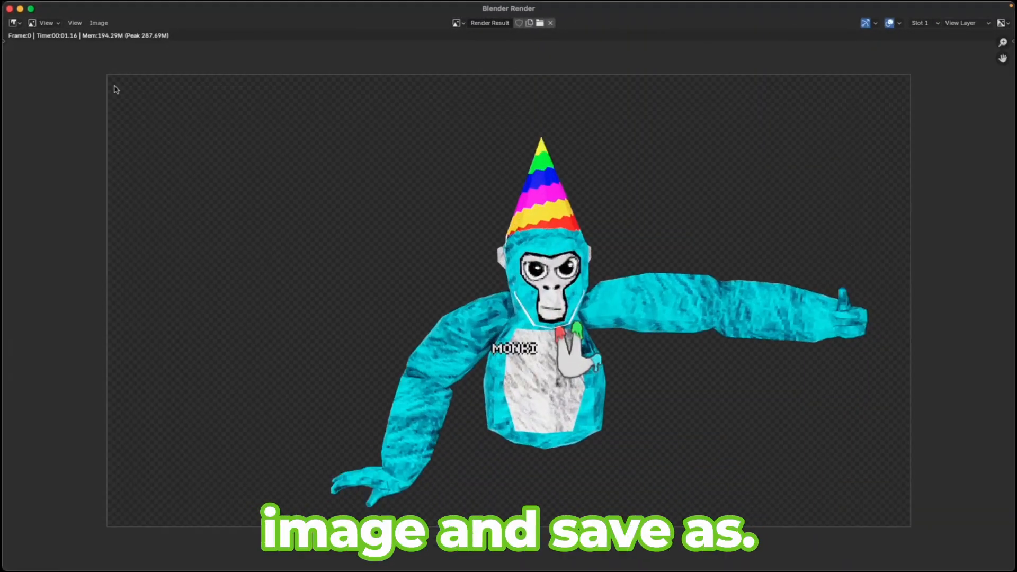
pyautogui.click(99, 23)
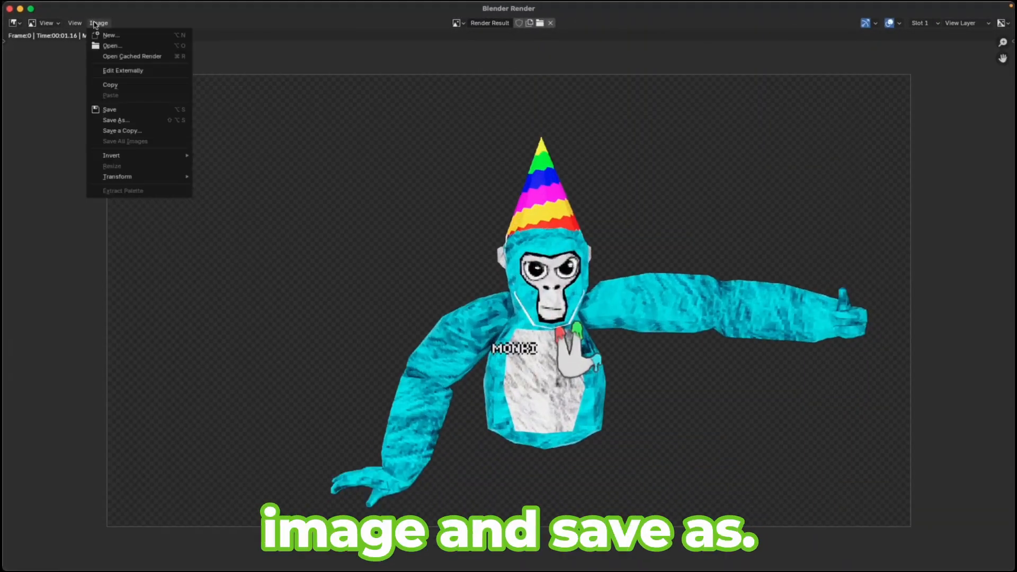
pyautogui.click(122, 121)
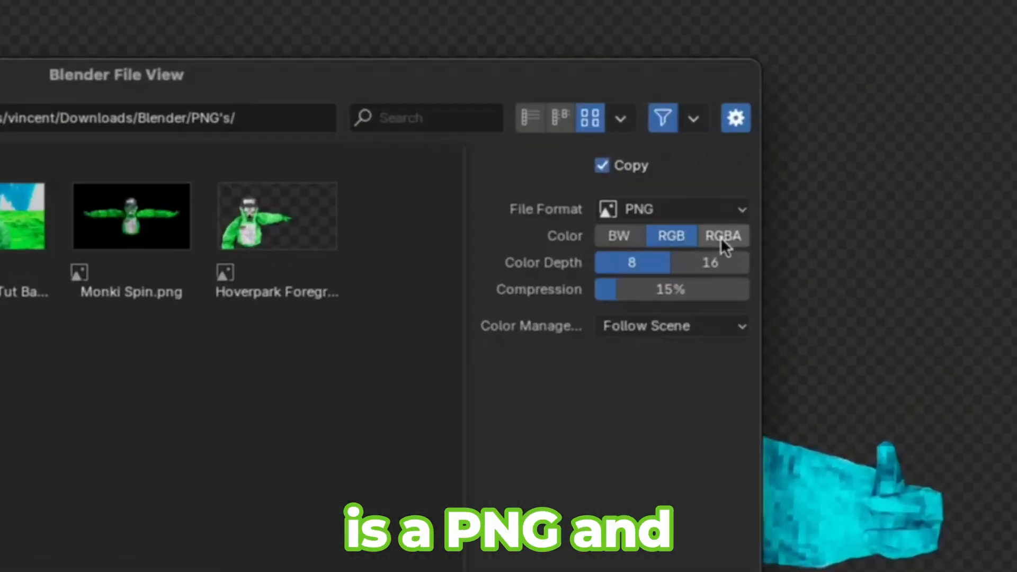
pyautogui.click(722, 241)
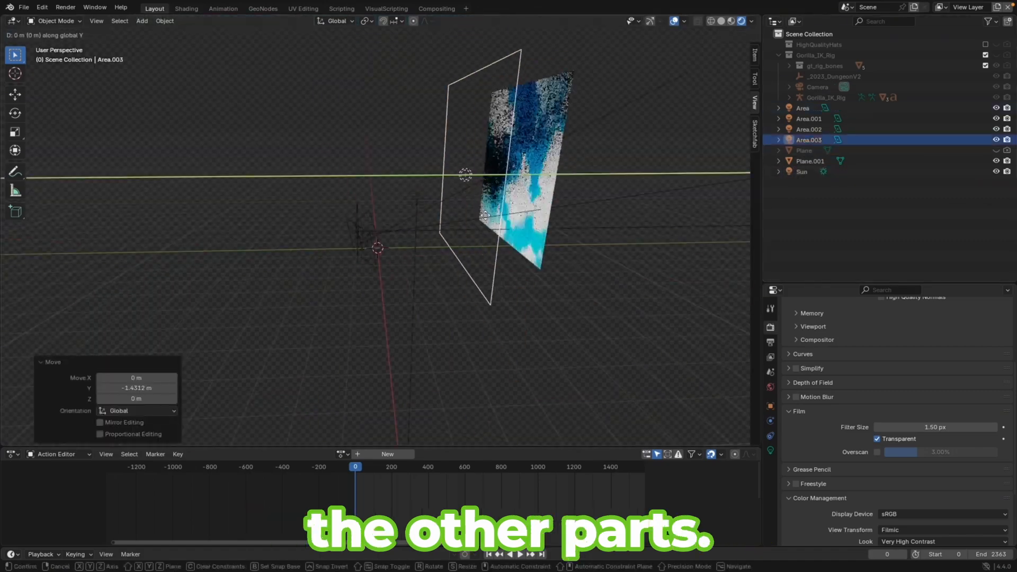
# Move the selected area light along the Z axis
pyautogui.press('g')
pyautogui.press('z')
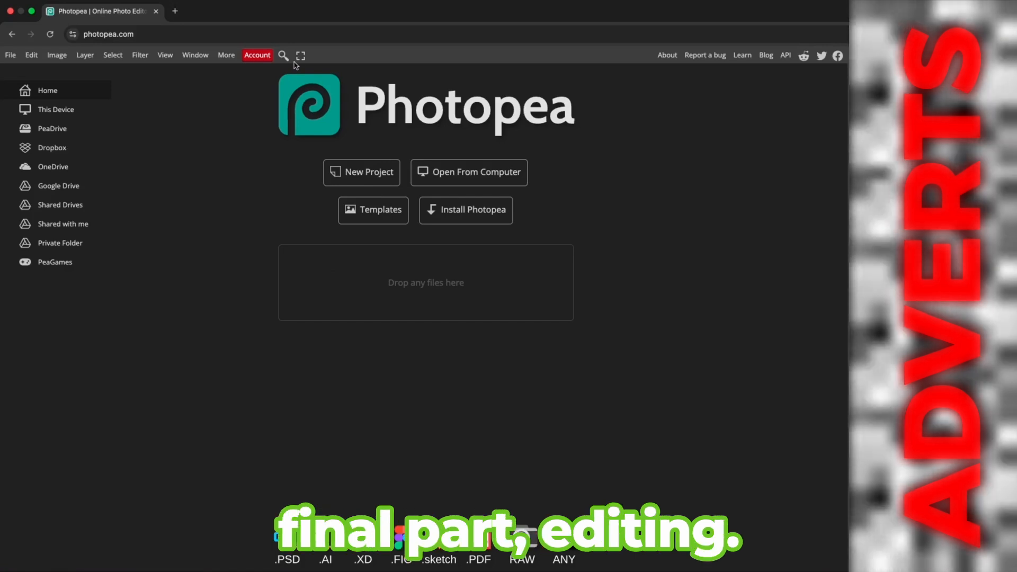
# Create a new Photopea project using the YouTube Thumbnail preset at 1280 x 720 px
pyautogui.click(301, 50)
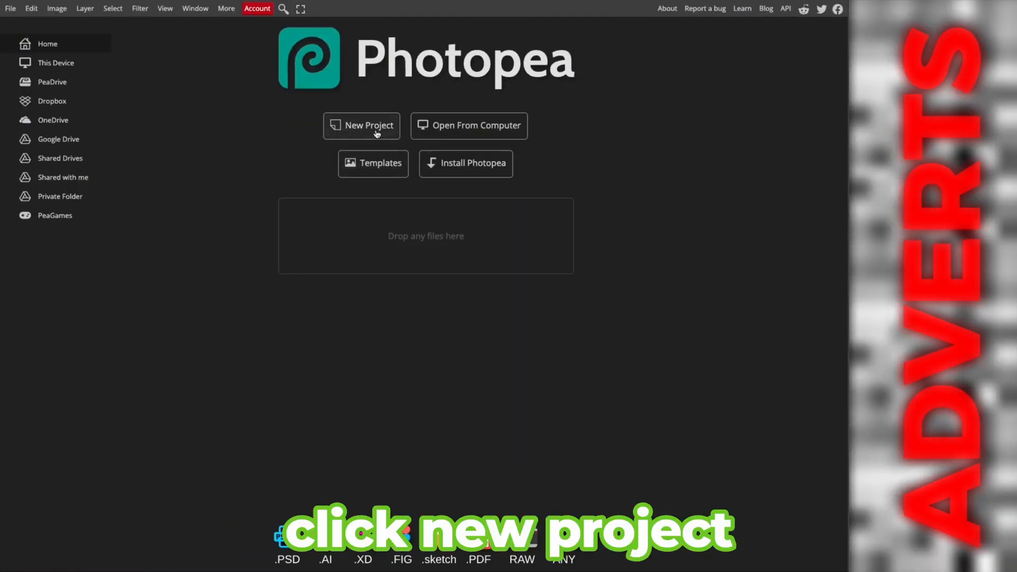
pyautogui.click(368, 133)
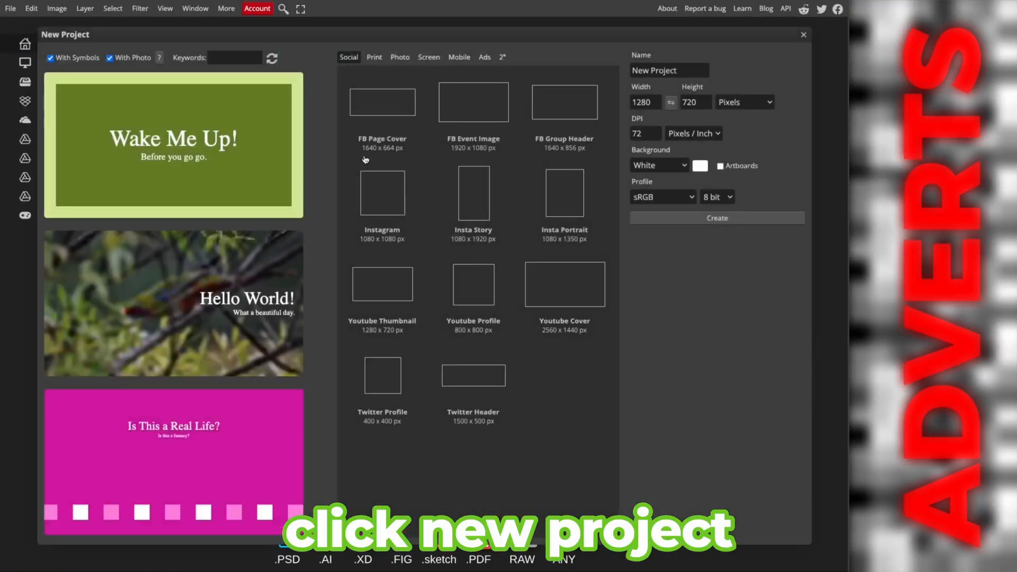
pyautogui.click(387, 286)
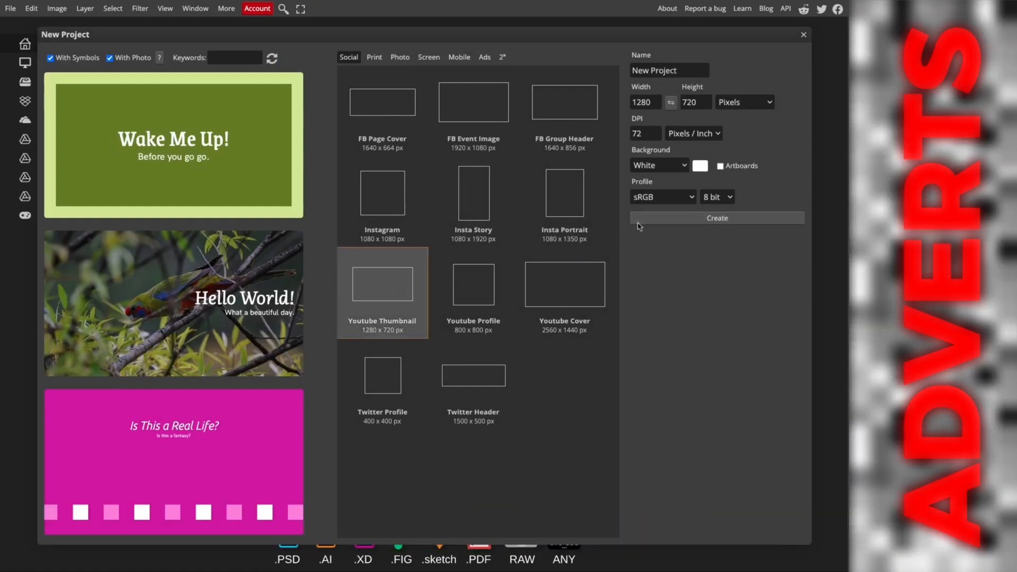
pyautogui.click(667, 219)
# Open the three renders monki tut grass, monki tut sky and monki tut into the project
pyautogui.click(394, 146)
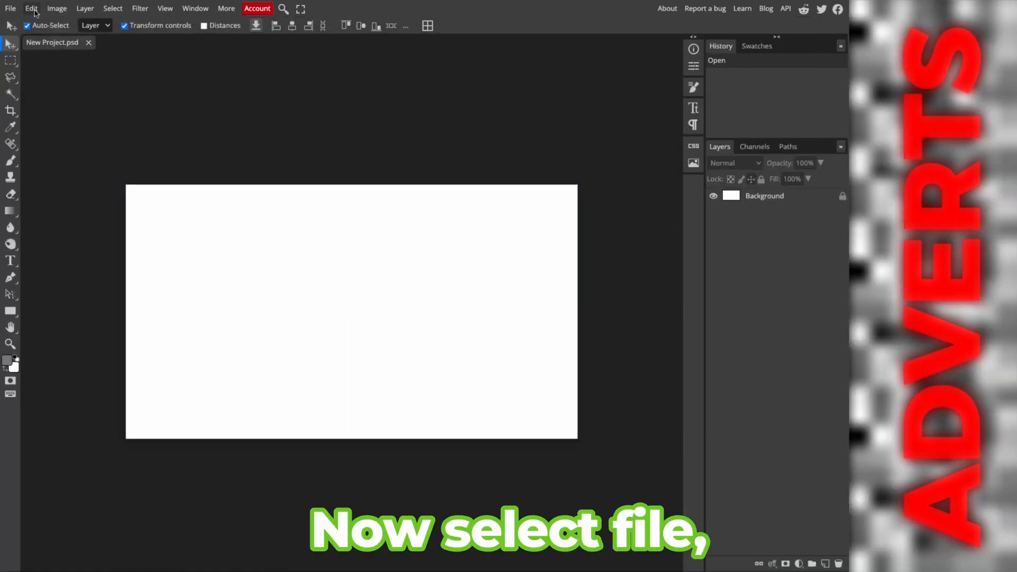
pyautogui.click(10, 8)
pyautogui.click(24, 55)
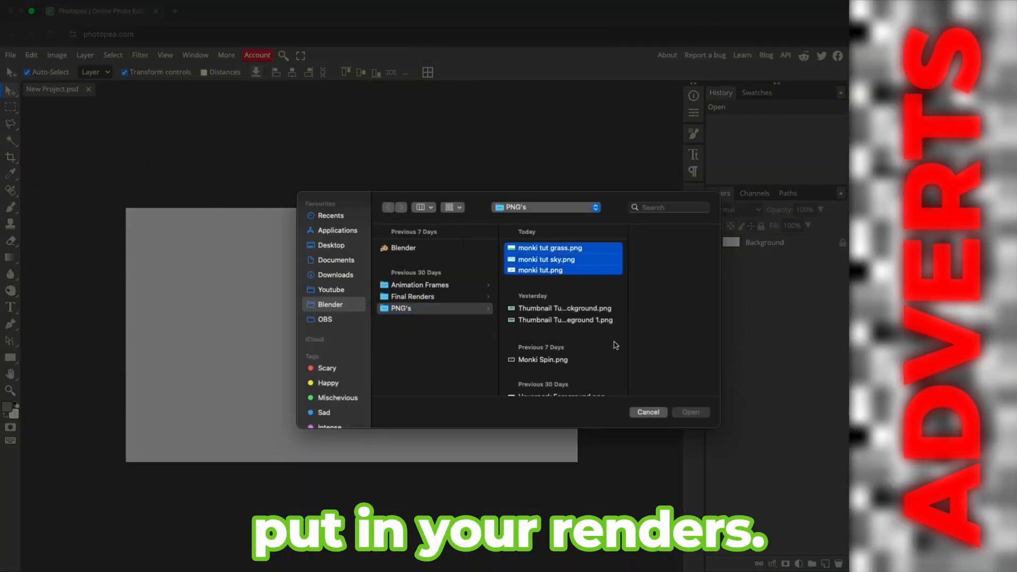
pyautogui.click(689, 412)
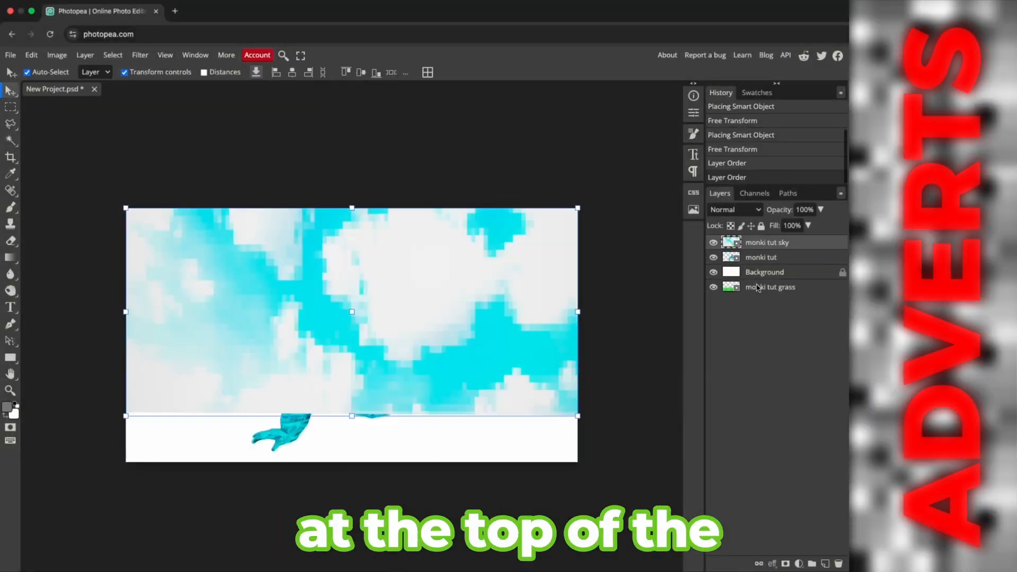
# Reorder the layers so monki tut is on top, then the grass, then the sky above the background
pyautogui.moveTo(757, 288); pyautogui.dragTo(761, 259)
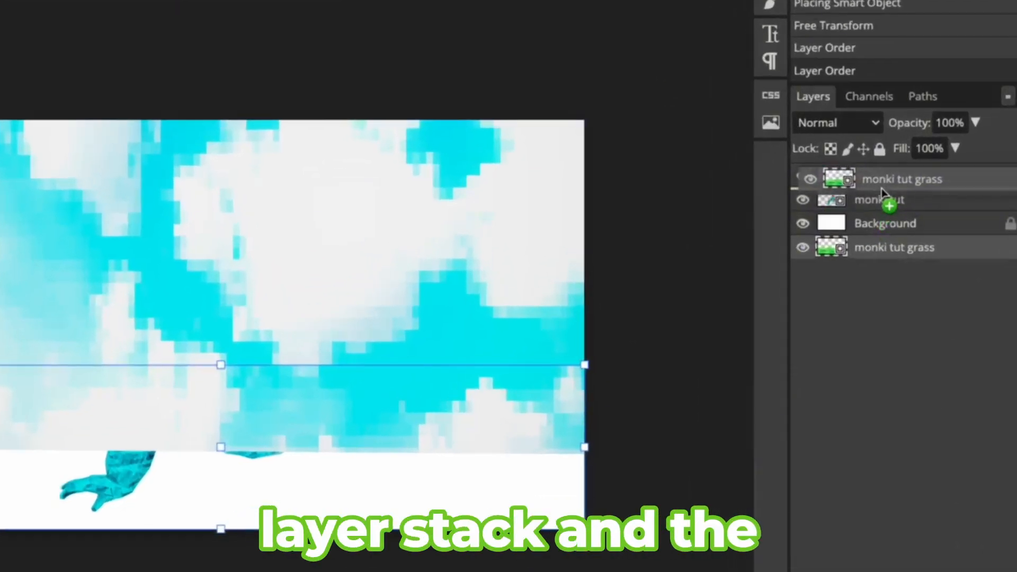
pyautogui.moveTo(884, 191); pyautogui.dragTo(885, 186)
pyautogui.moveTo(890, 225); pyautogui.dragTo(898, 174)
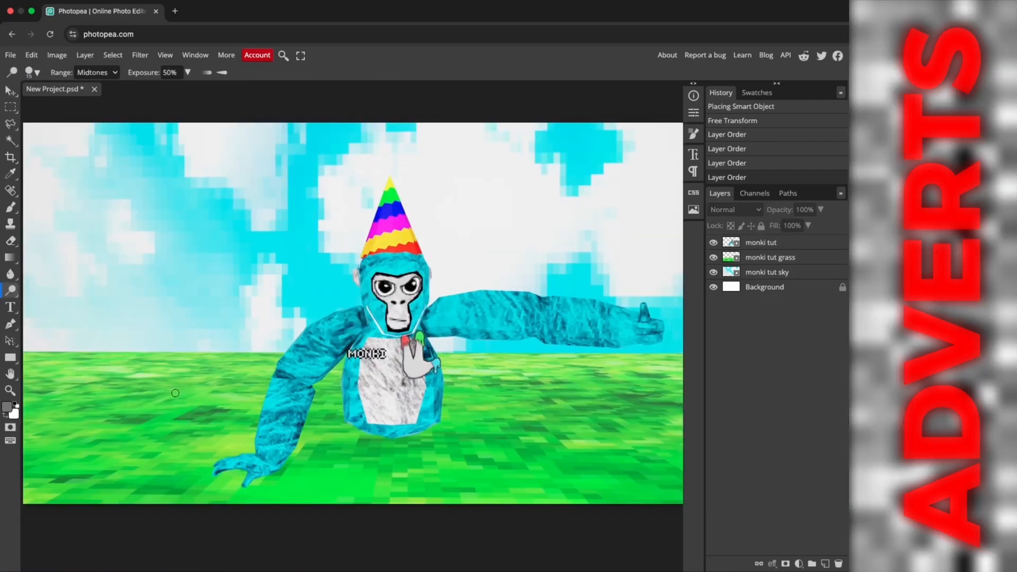
# Switch to the Burn Tool and set the foreground colour to #808080
pyautogui.rightClick(10, 291)
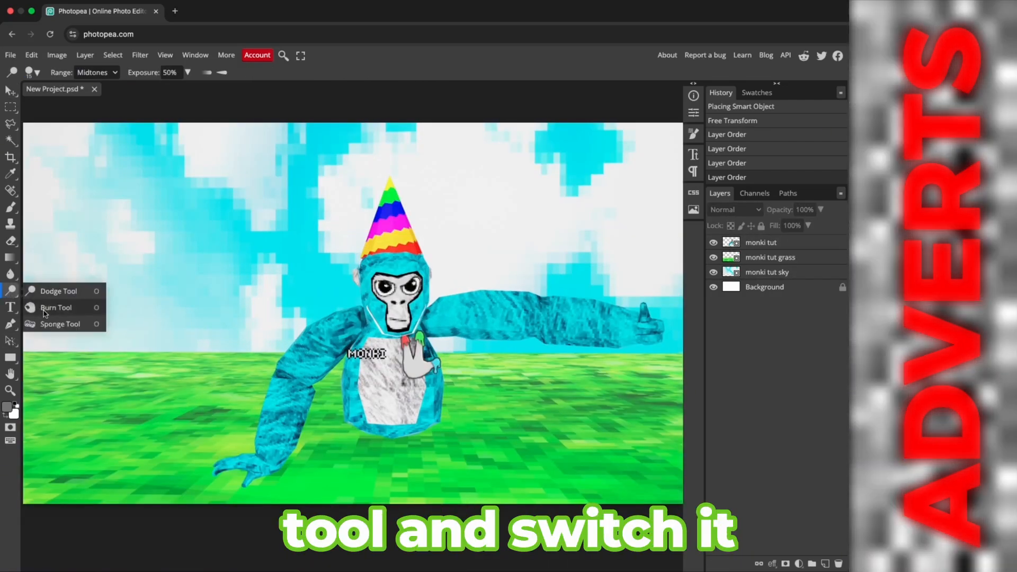
pyautogui.click(45, 308)
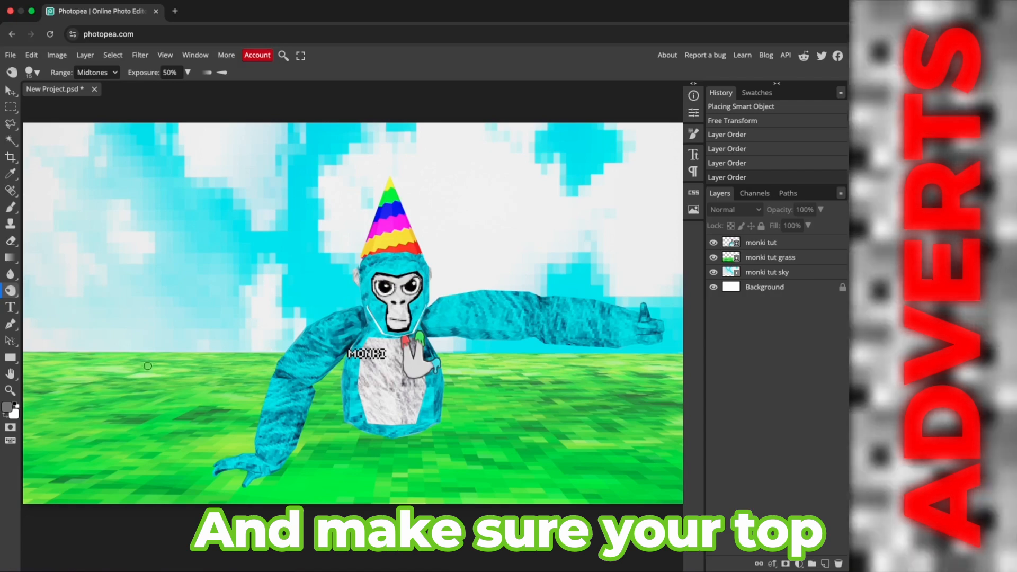
pyautogui.click(9, 407)
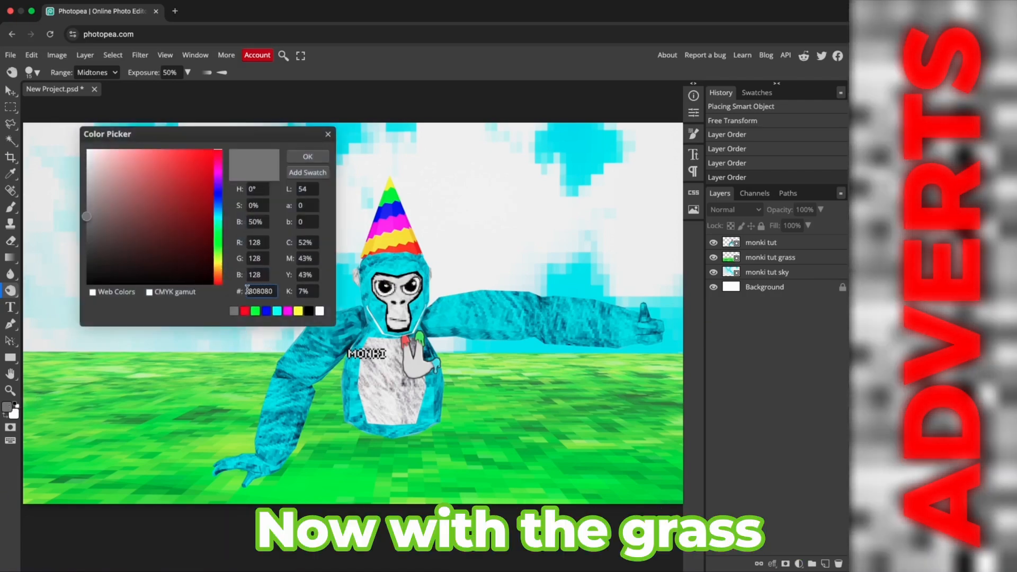
pyautogui.click(307, 157)
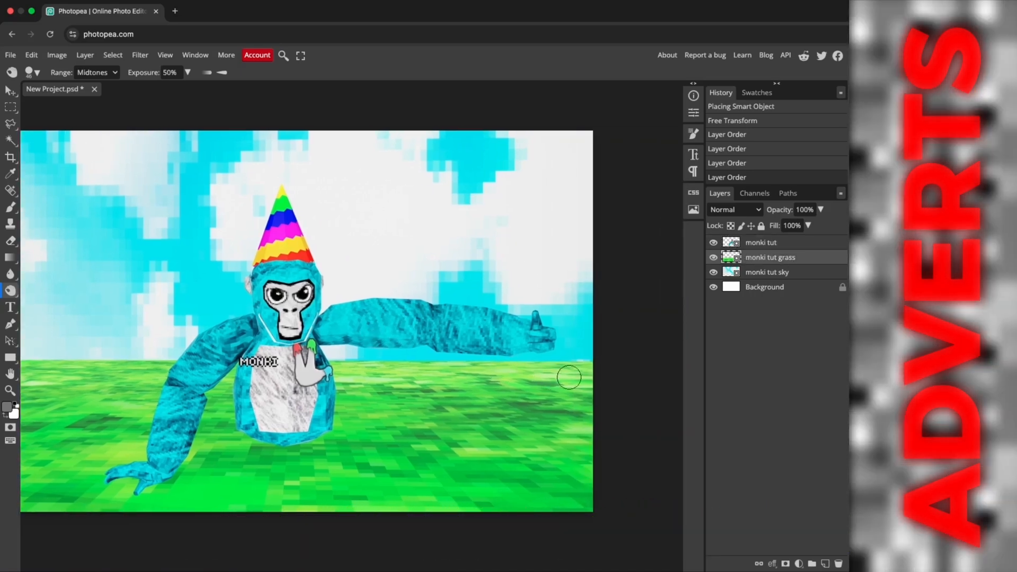
# Start burning on the grass layer, rasterizing the smart object
pyautogui.click(568, 374)
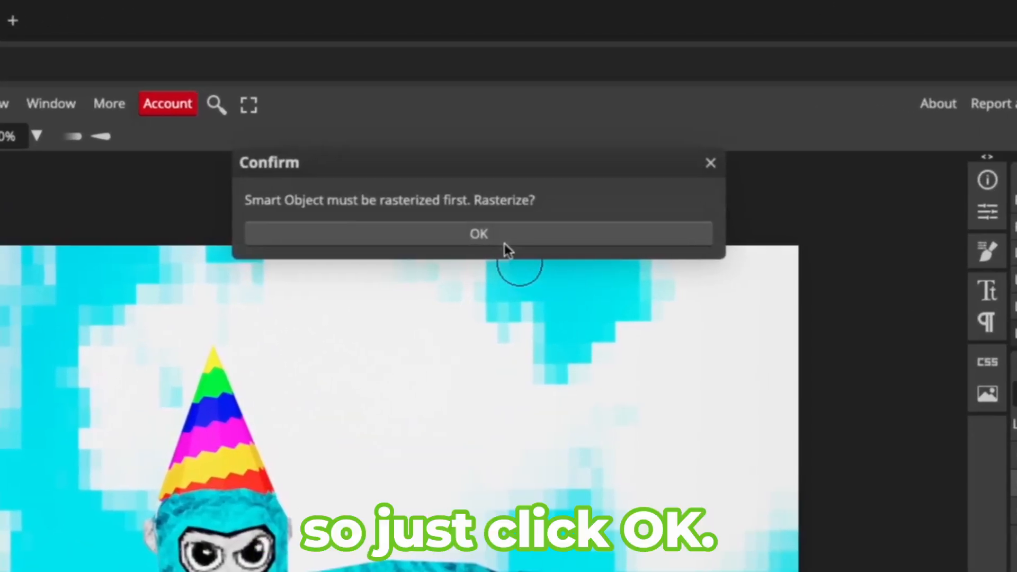
pyautogui.click(496, 241)
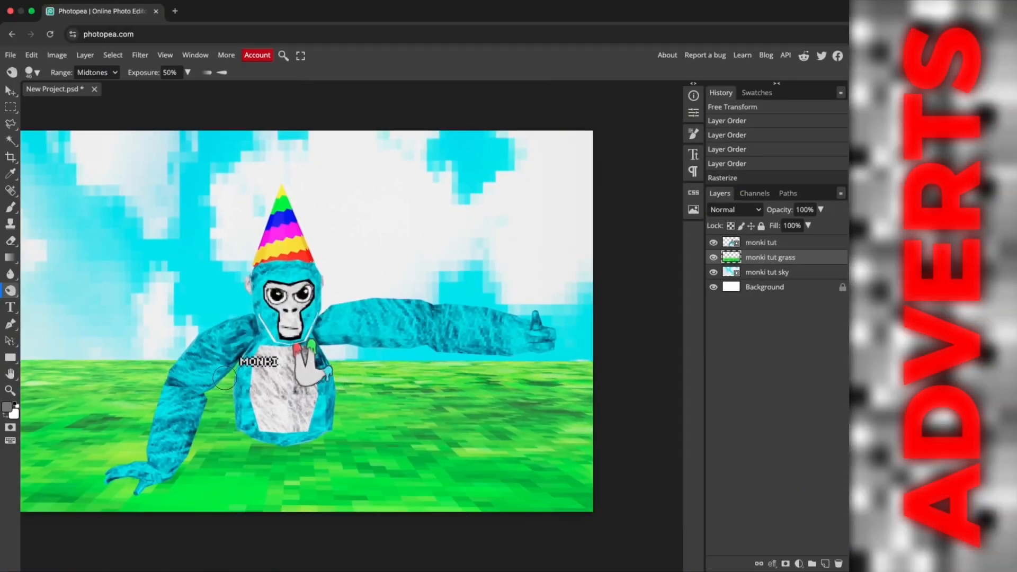
# Burn shadows into the grass beneath the gorilla's hands and body
pyautogui.hscroll(-5, 166, 390)
pyautogui.moveTo(138, 369); pyautogui.dragTo(254, 387)
pyautogui.hscroll(4, 339, 382)
pyautogui.moveTo(466, 371); pyautogui.dragTo(509, 375)
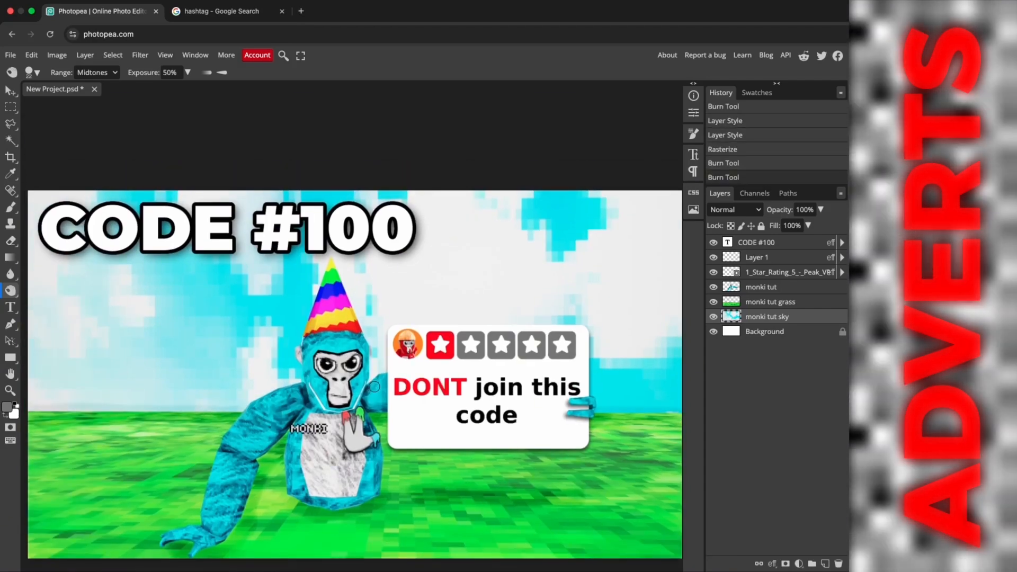
# Export the finished thumbnail as a PNG
pyautogui.moveTo(375, 387)
pyautogui.mouseDown()
pyautogui.moveTo(355, 342)
pyautogui.moveTo(368, 349)
pyautogui.mouseUp()
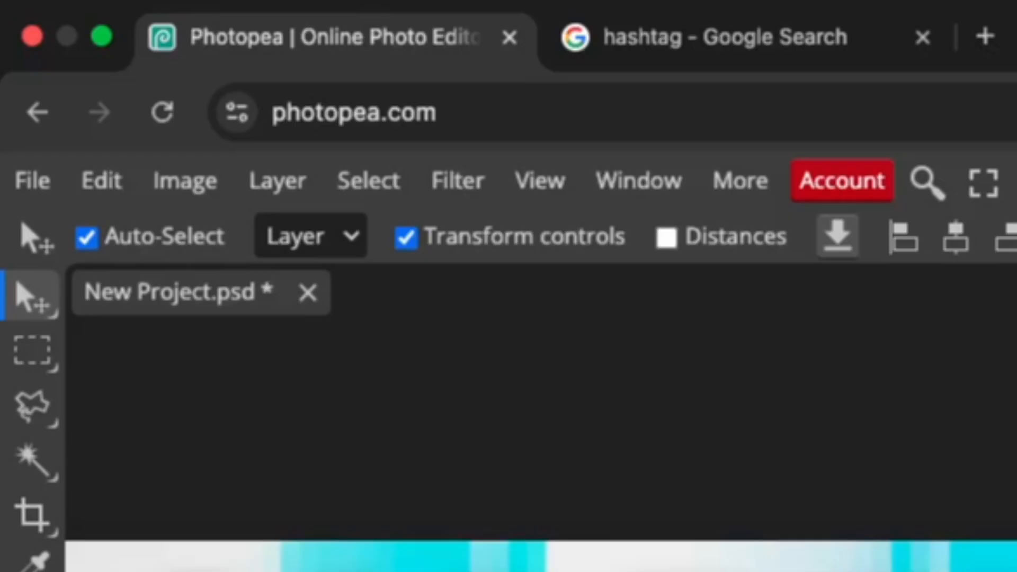
pyautogui.click(33, 181)
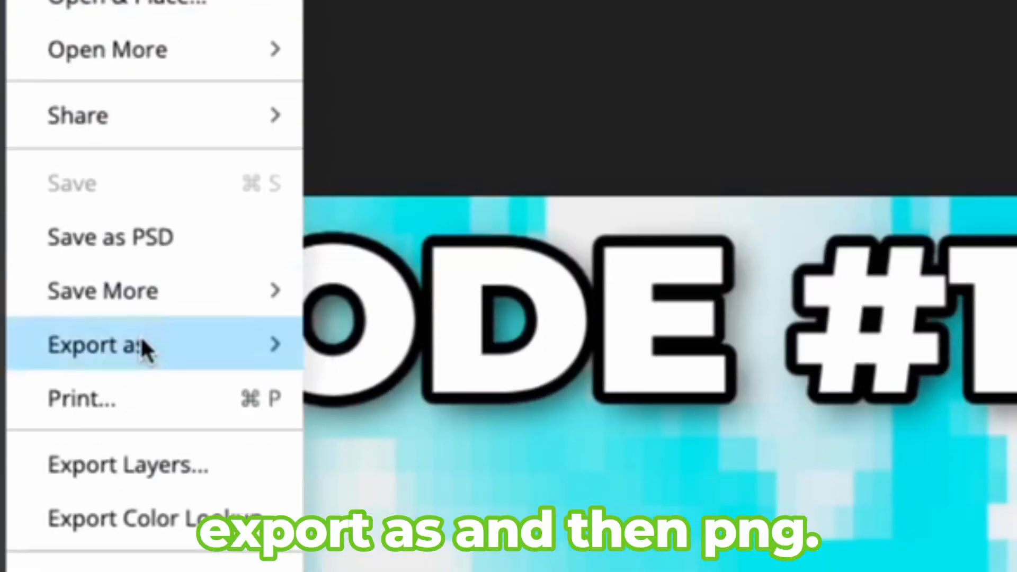
pyautogui.moveTo(140, 158)
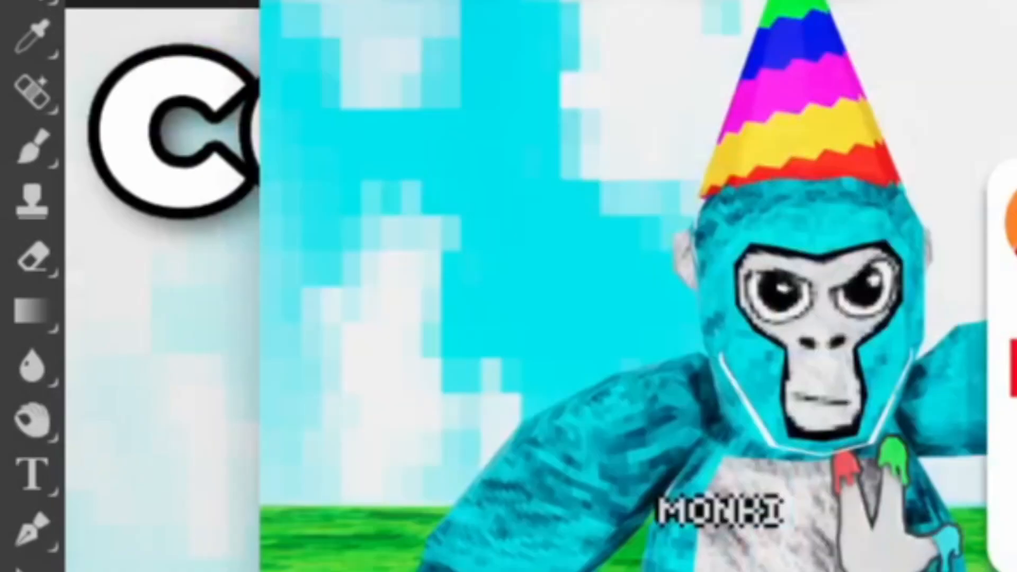